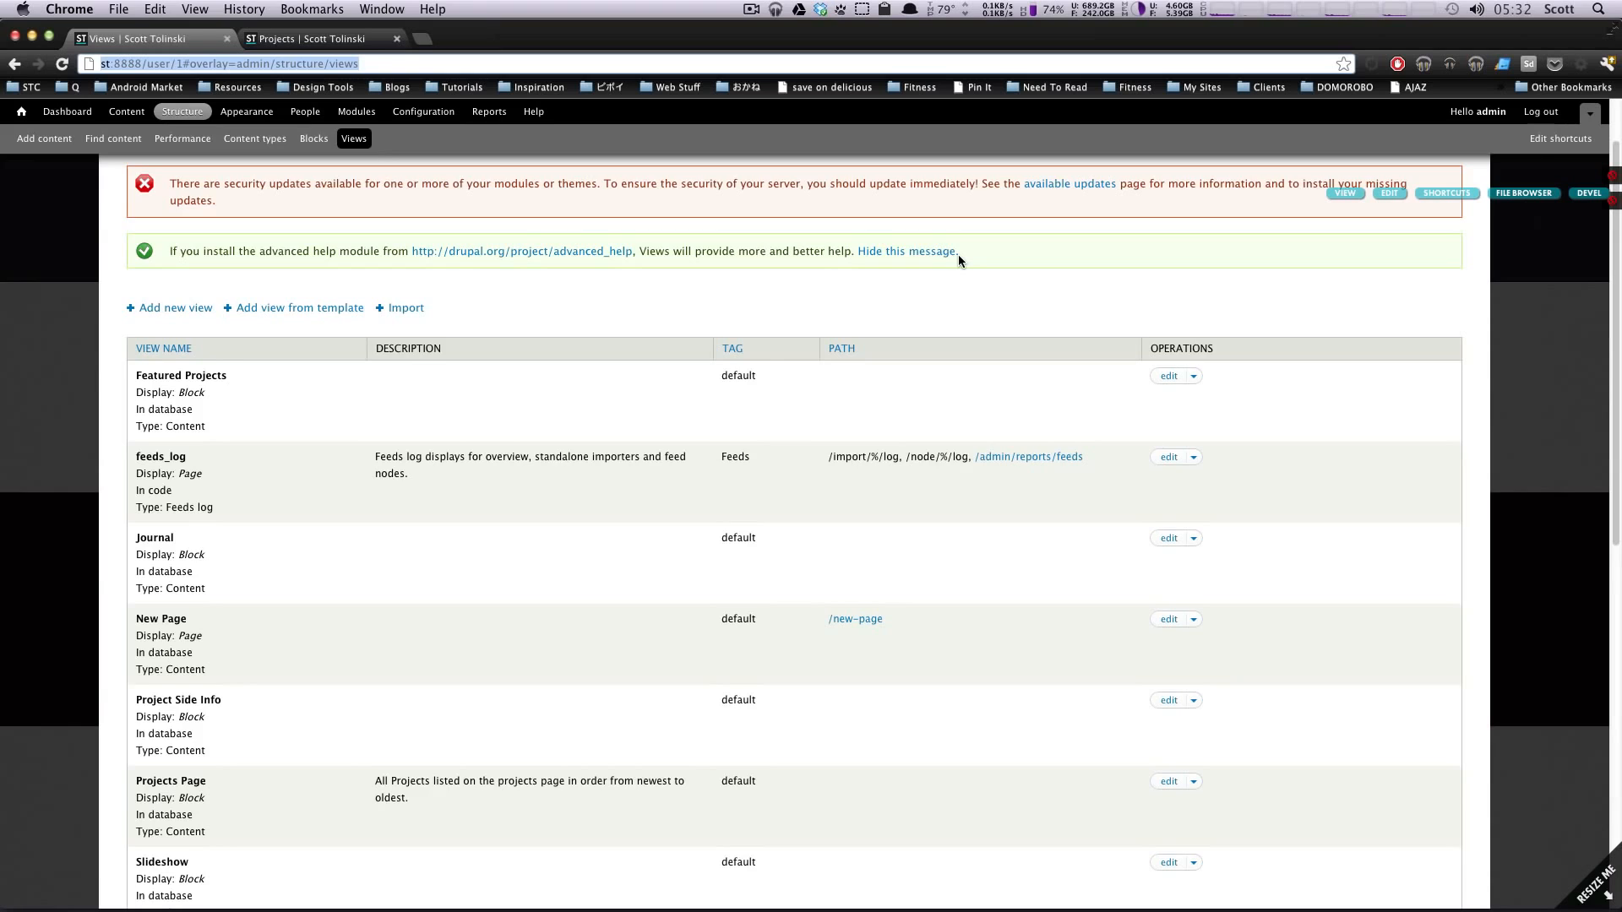
# Step: Search the web for "semantic views" in a new tab and open the Semantic Views project page on drupal.org
pyautogui.hotkey('ctrl', 't')
pyautogui.write('sema')
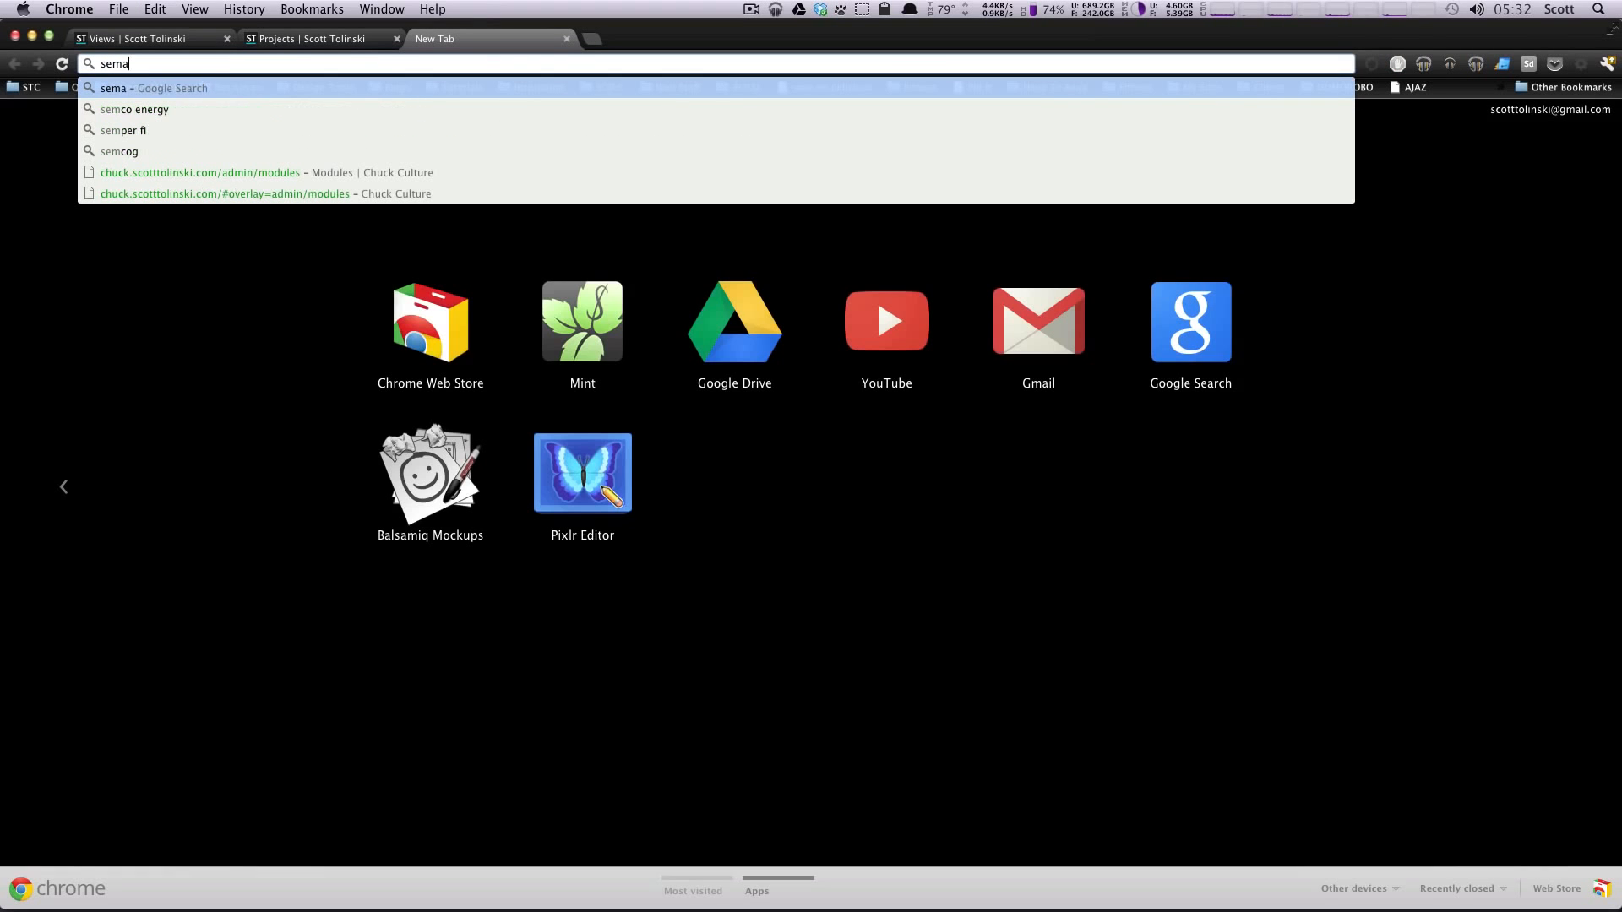
pyautogui.write('ntic views')
pyautogui.press('Return')
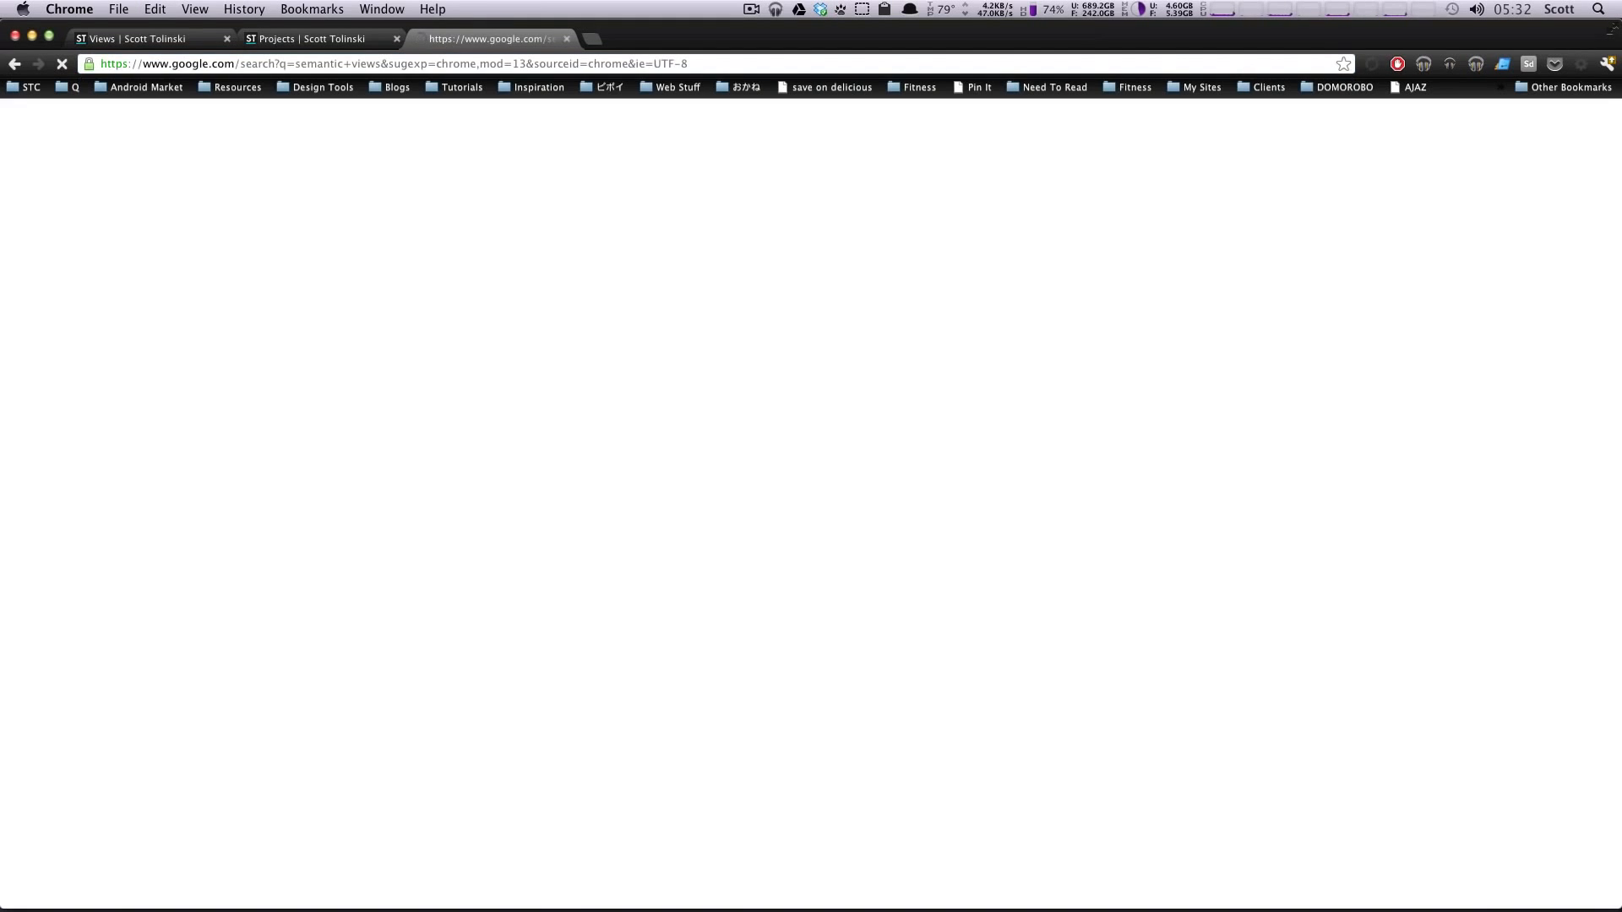
pyautogui.click(228, 265)
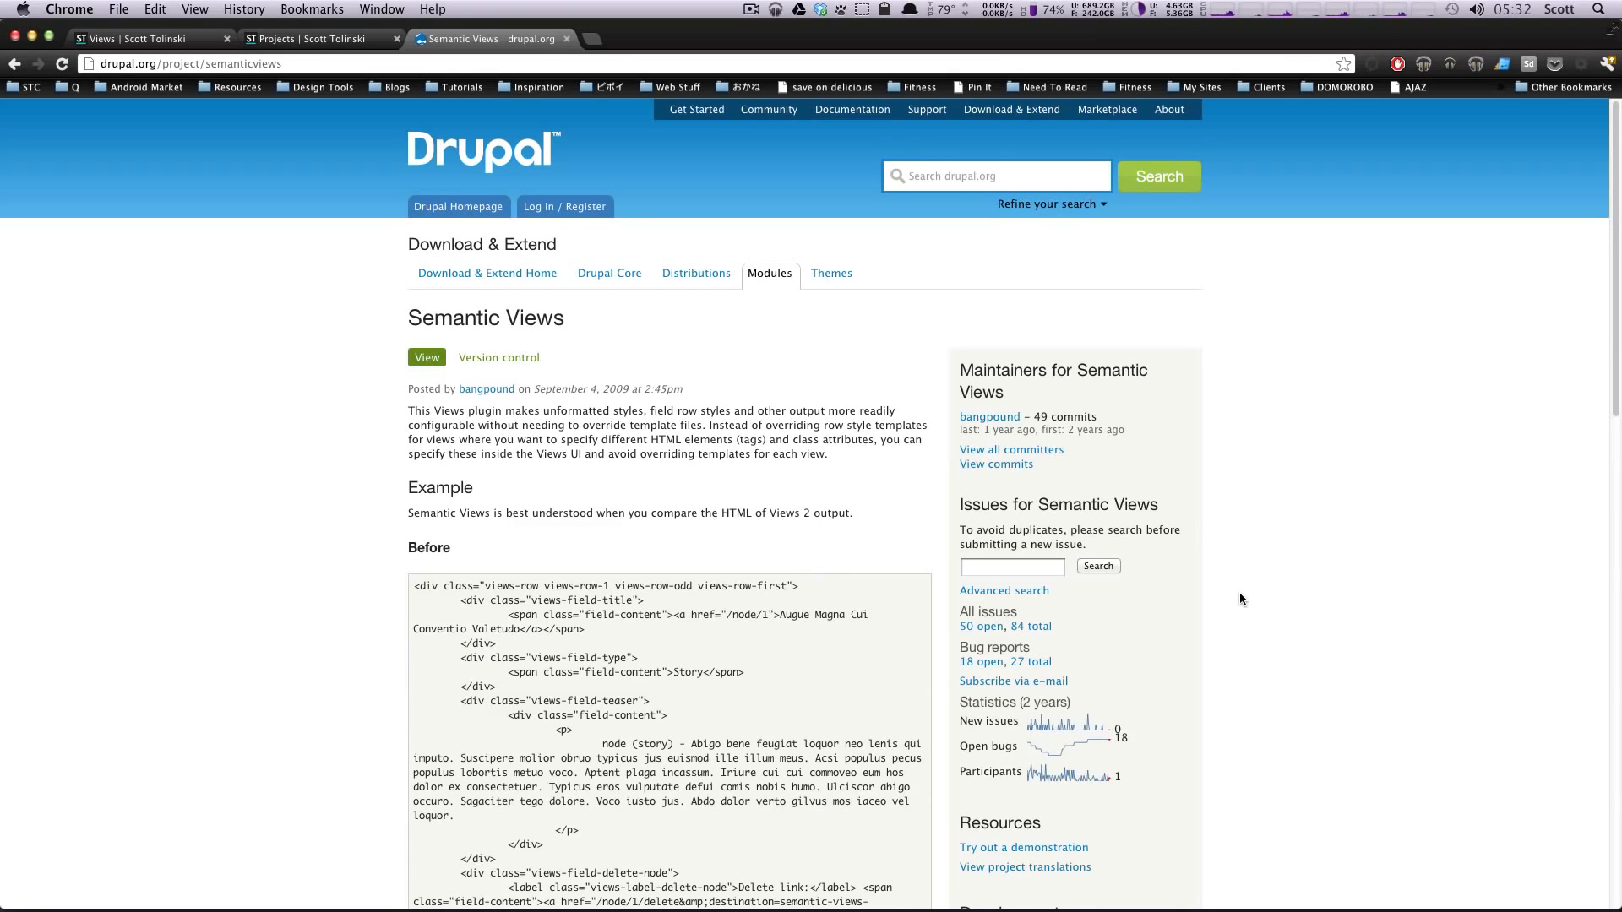
# Step: Examine the Before and After HTML examples on the Semantic Views project page
pyautogui.scroll(-5, 891, 572)
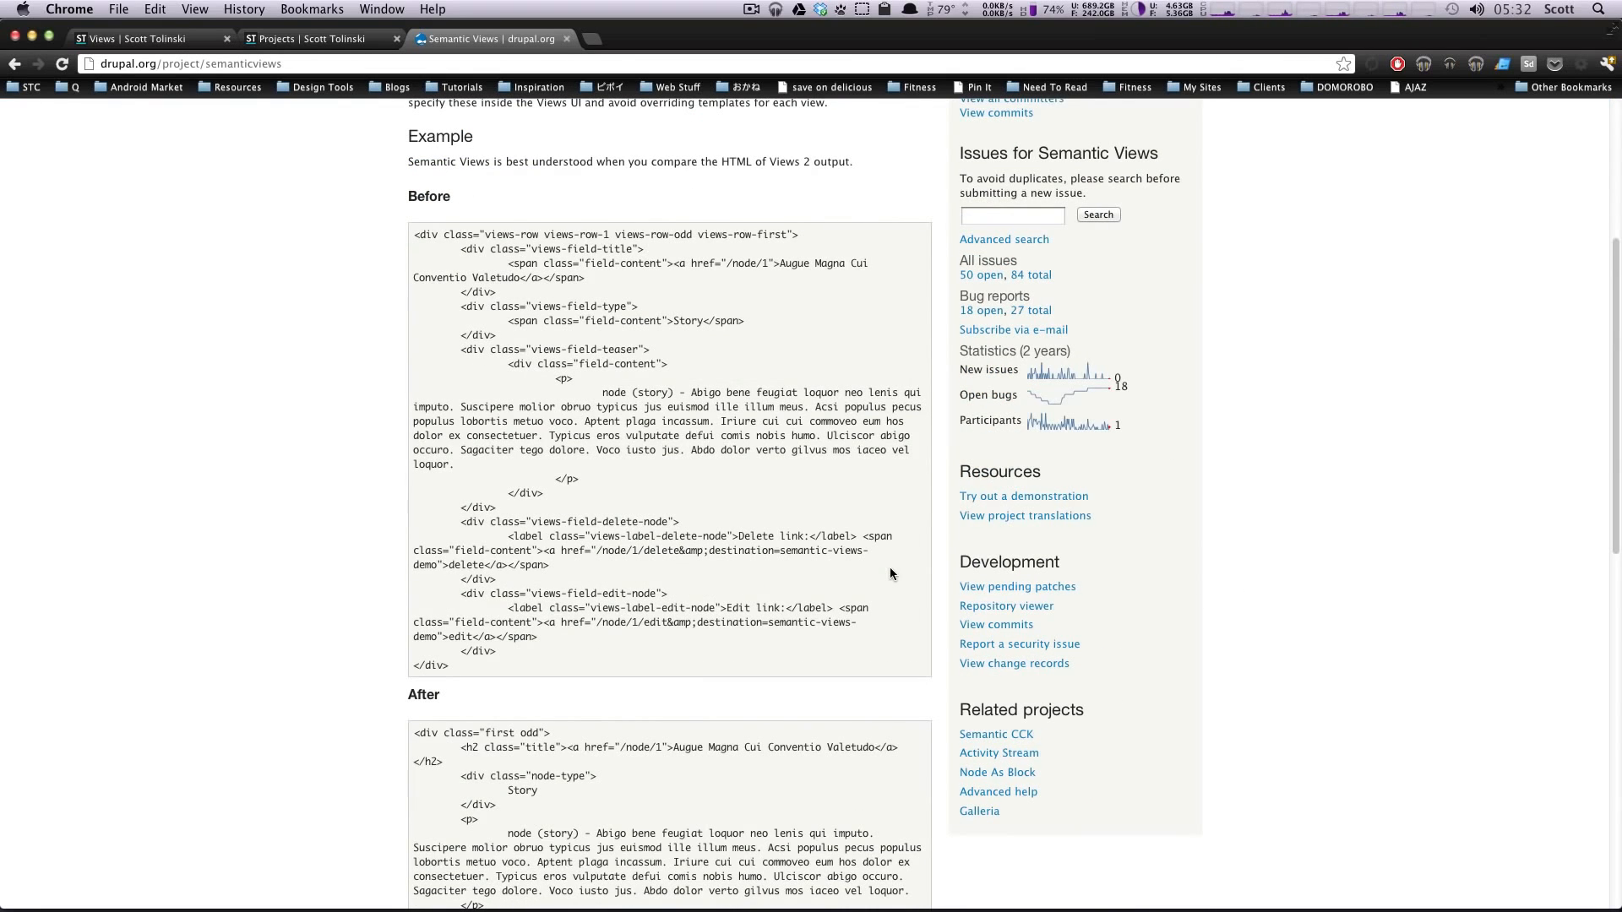
pyautogui.scroll(-1, 895, 570)
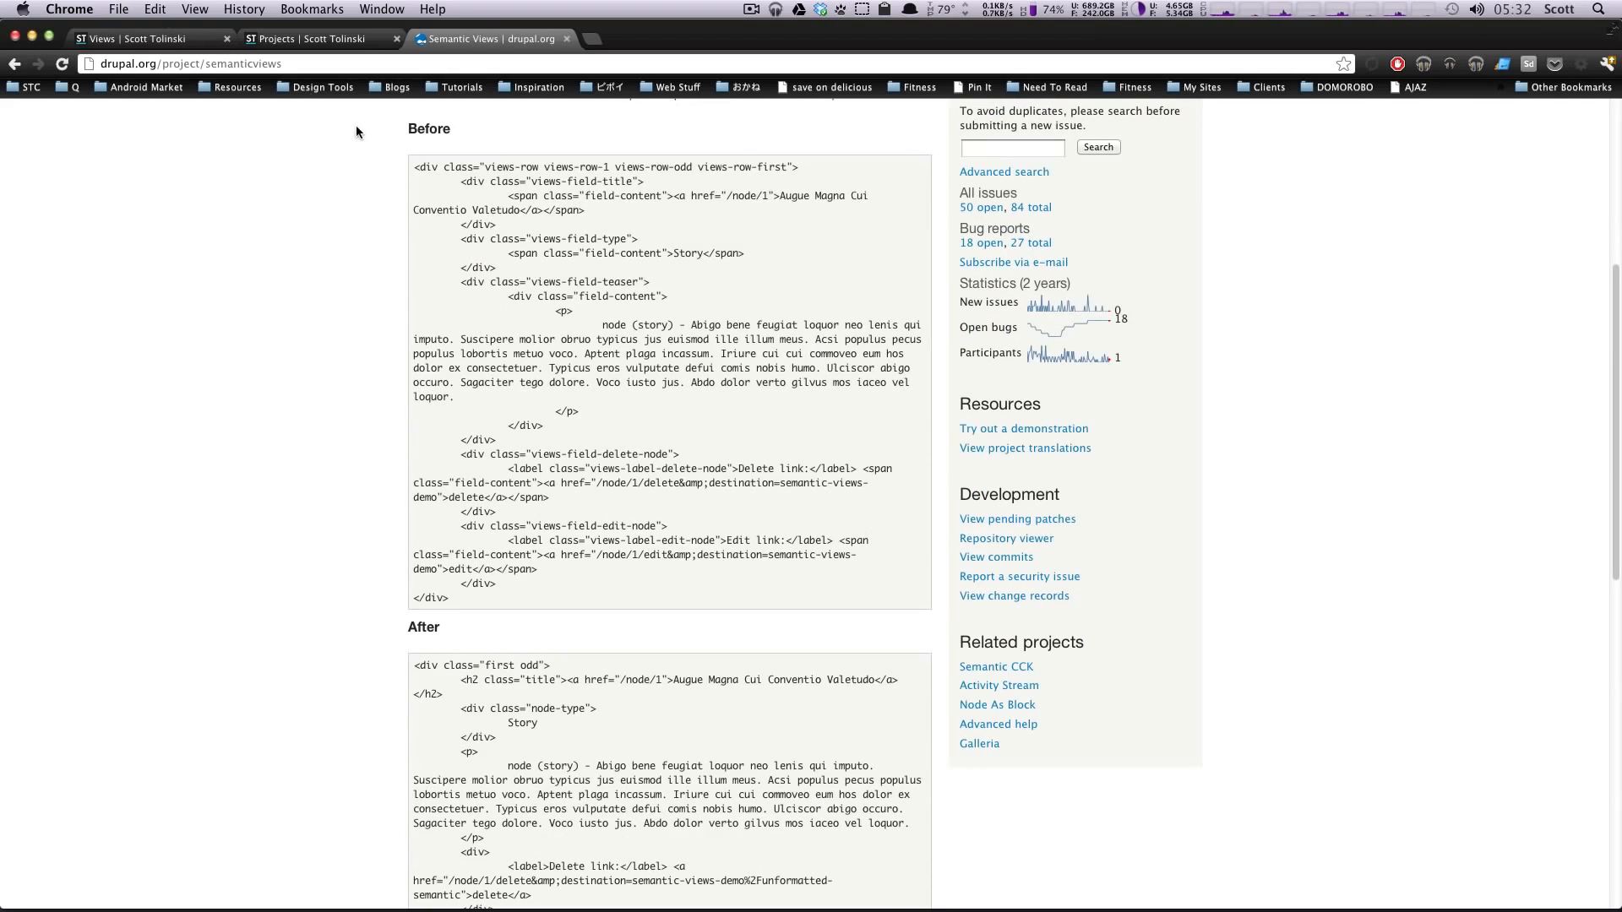
pyautogui.moveTo(496, 165); pyautogui.dragTo(605, 440)
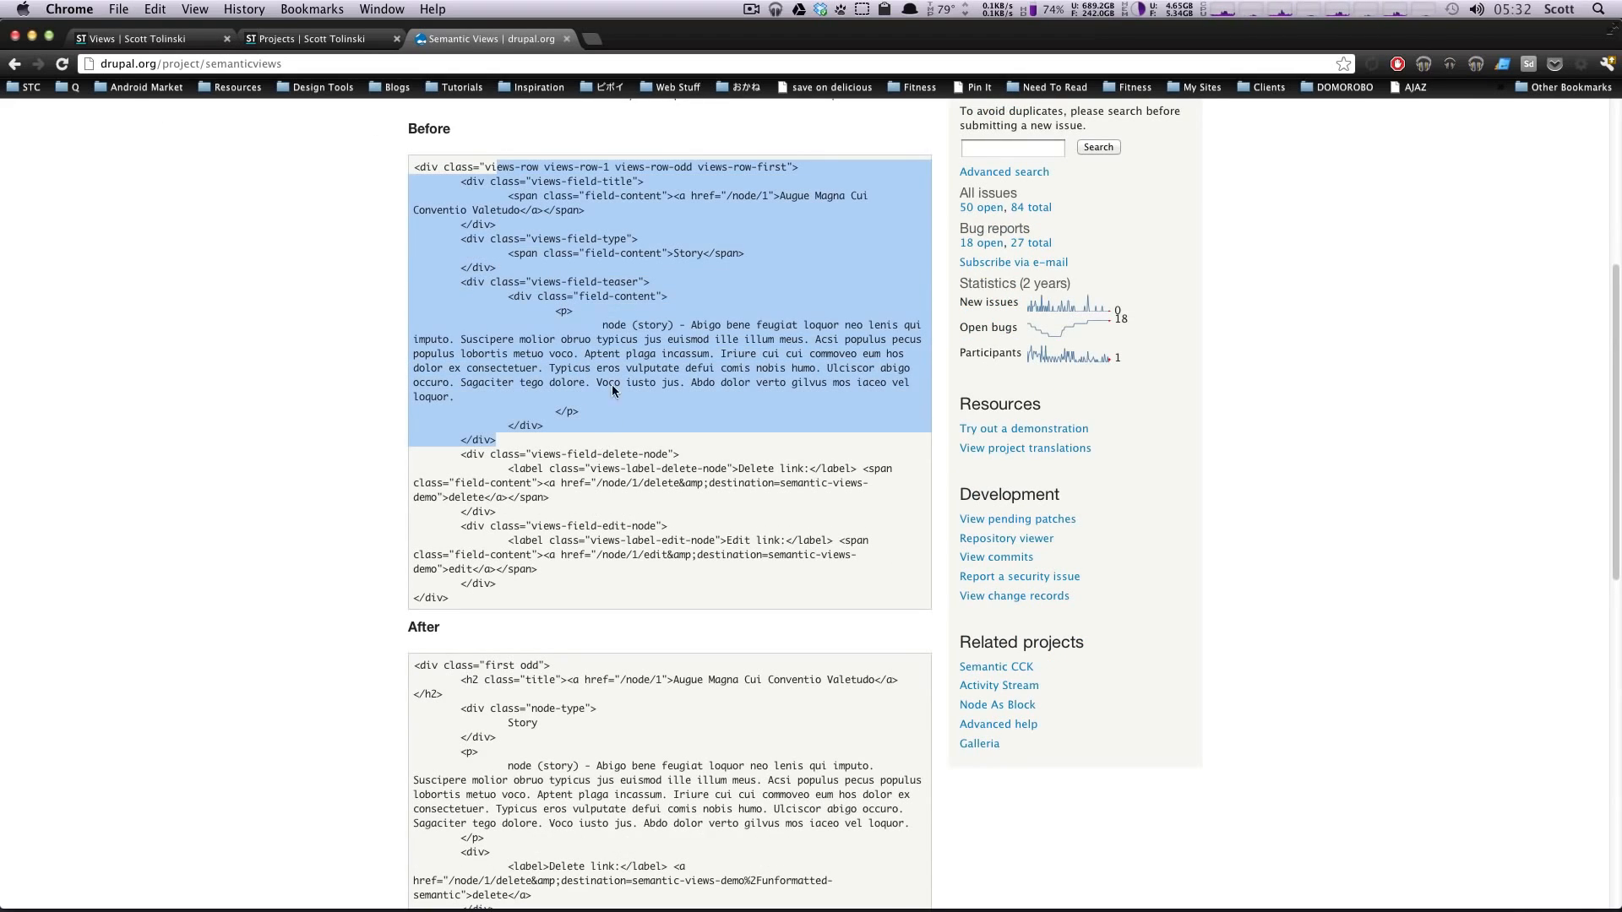
pyautogui.click(611, 314)
pyautogui.scroll(-1, 576, 705)
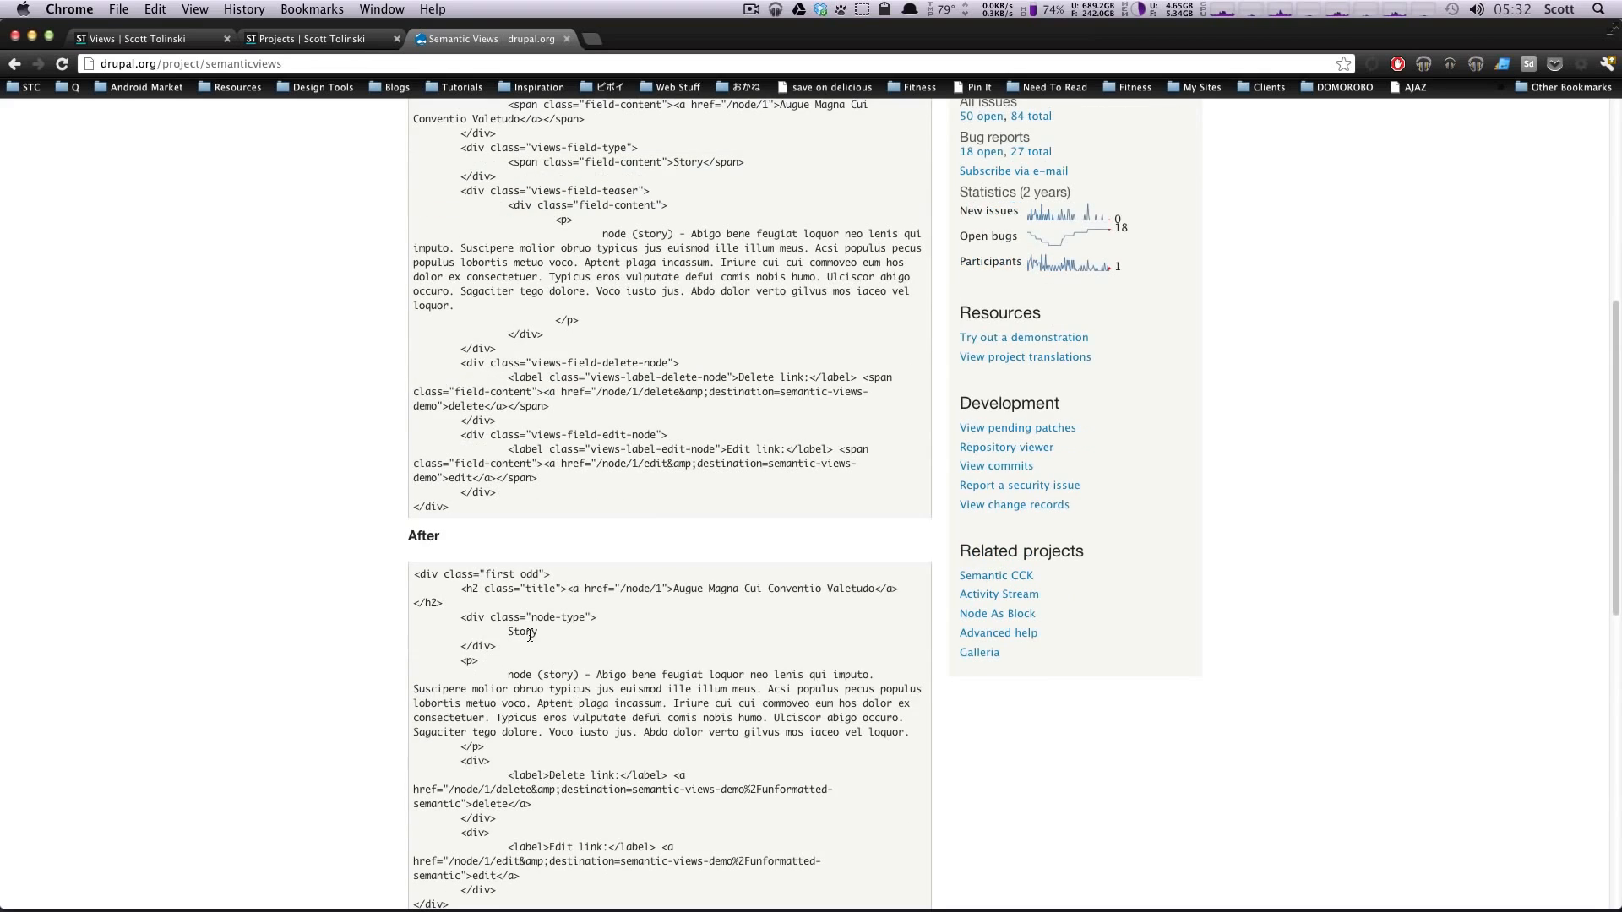
pyautogui.moveTo(537, 632); pyautogui.dragTo(590, 701)
pyautogui.click(591, 702)
pyautogui.scroll(-2, 591, 727)
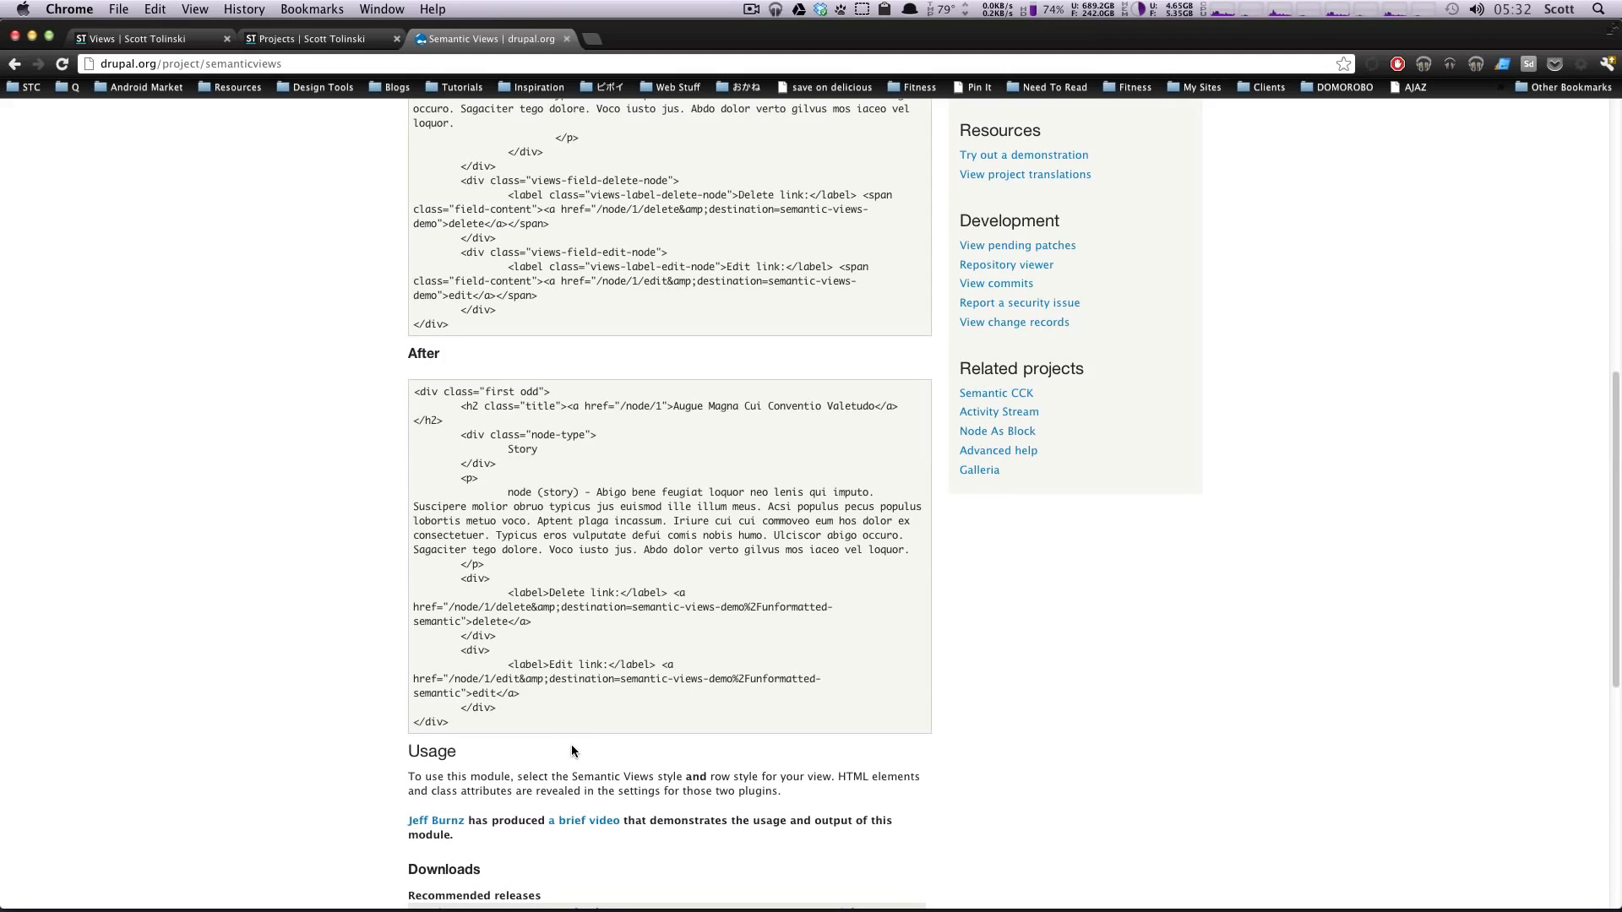
pyautogui.scroll(10, 573, 742)
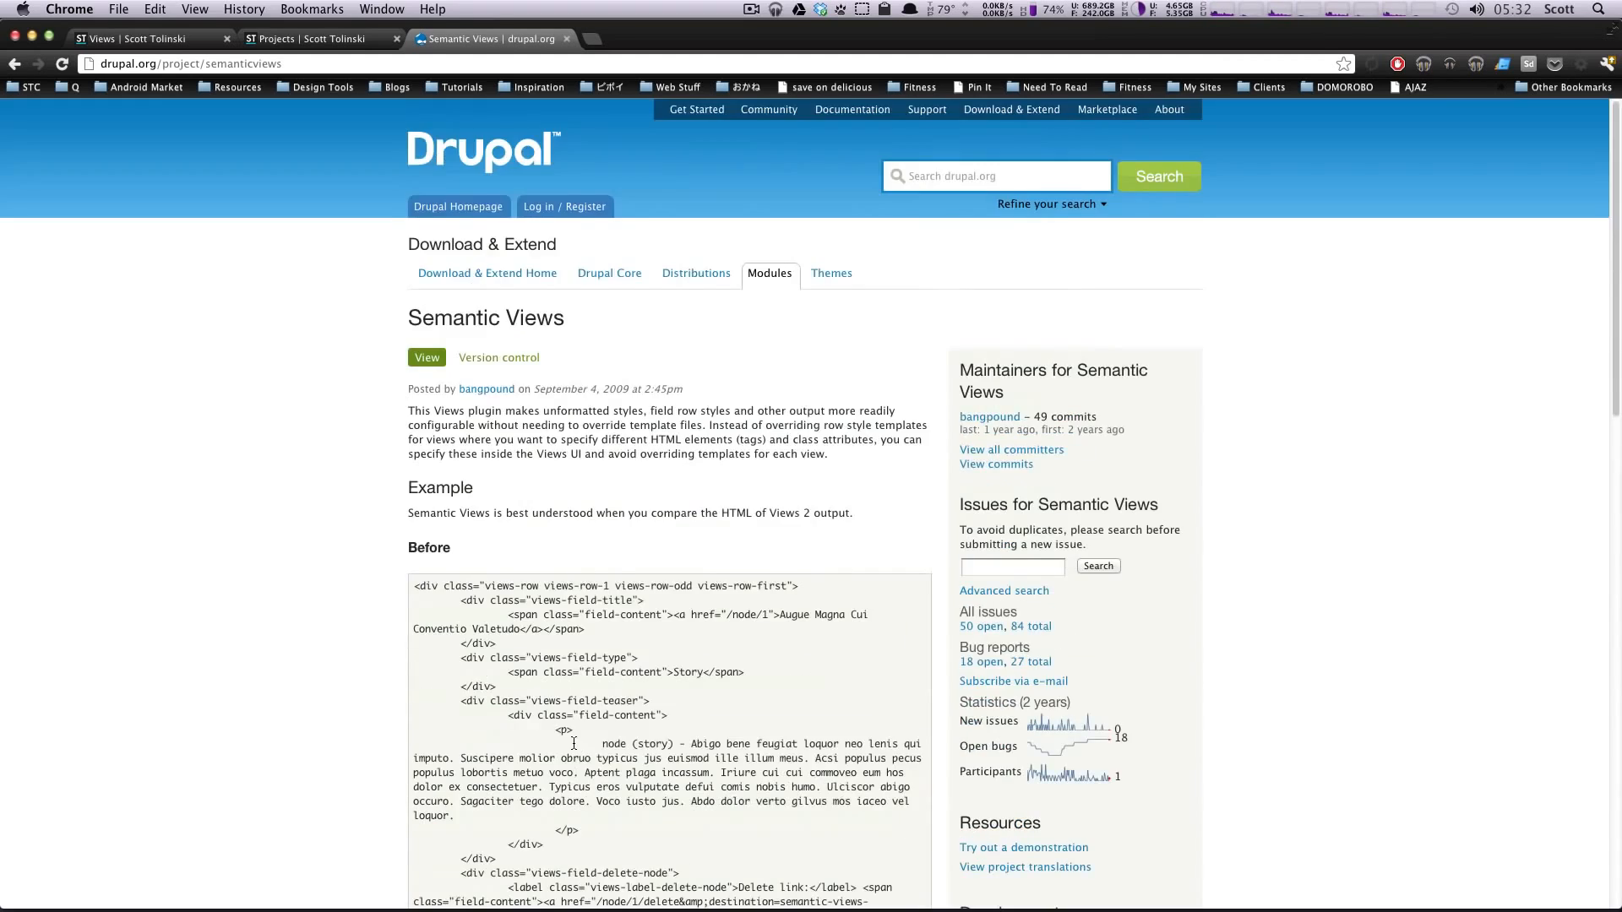
pyautogui.scroll(-7, 572, 742)
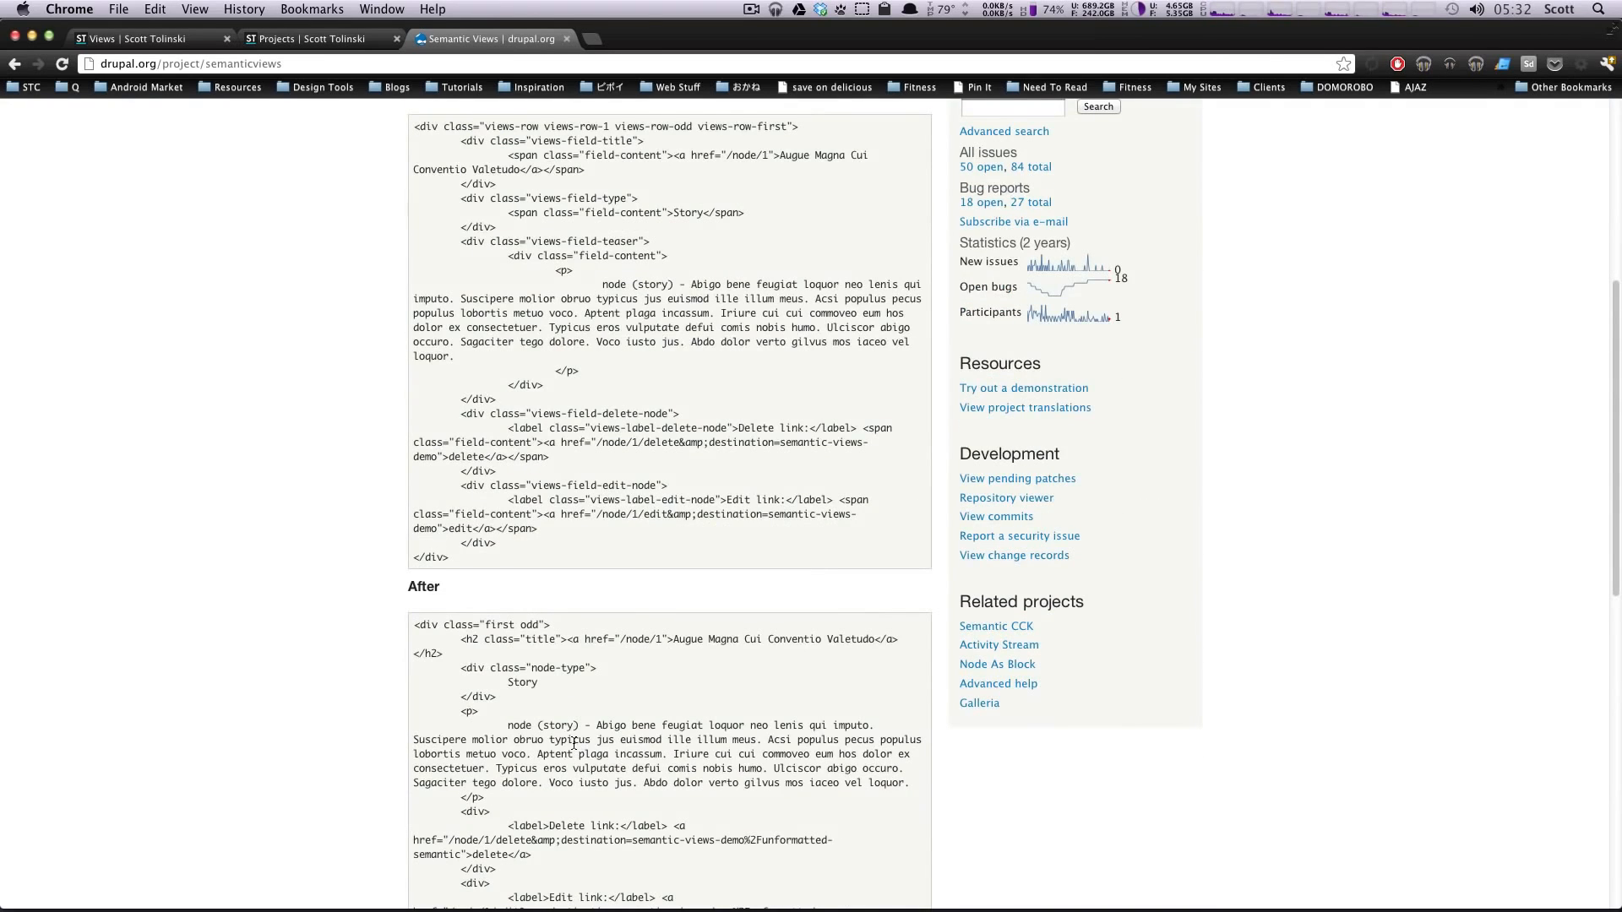
# Step: Open the Battles view for editing and apply Semantic Views as its format for all displays
pyautogui.click(119, 42)
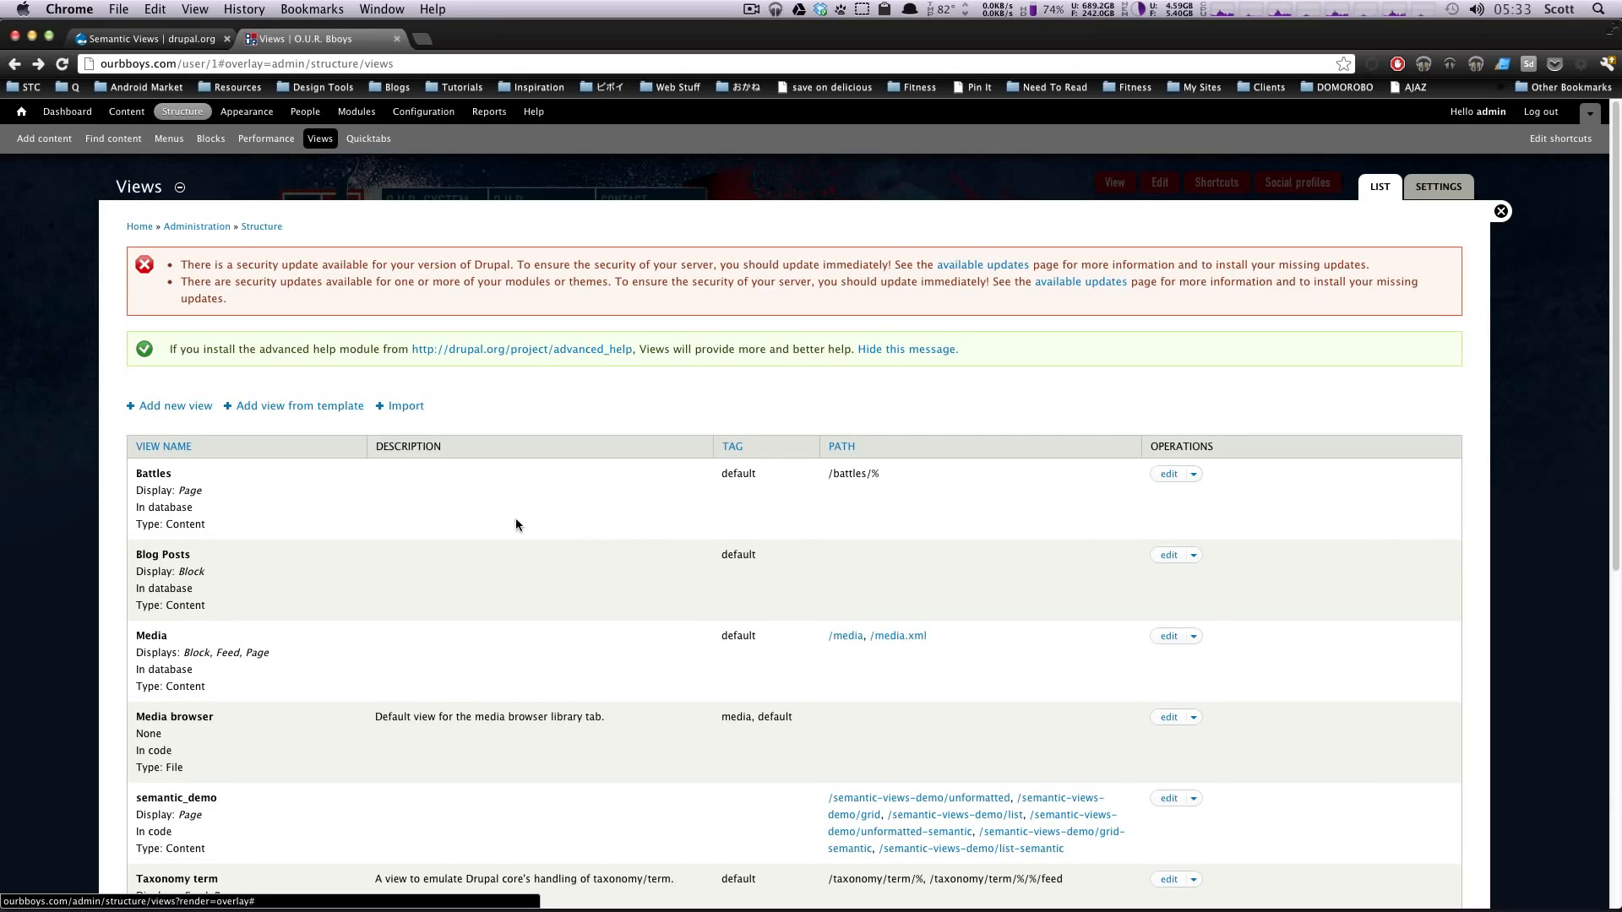
pyautogui.click(1167, 475)
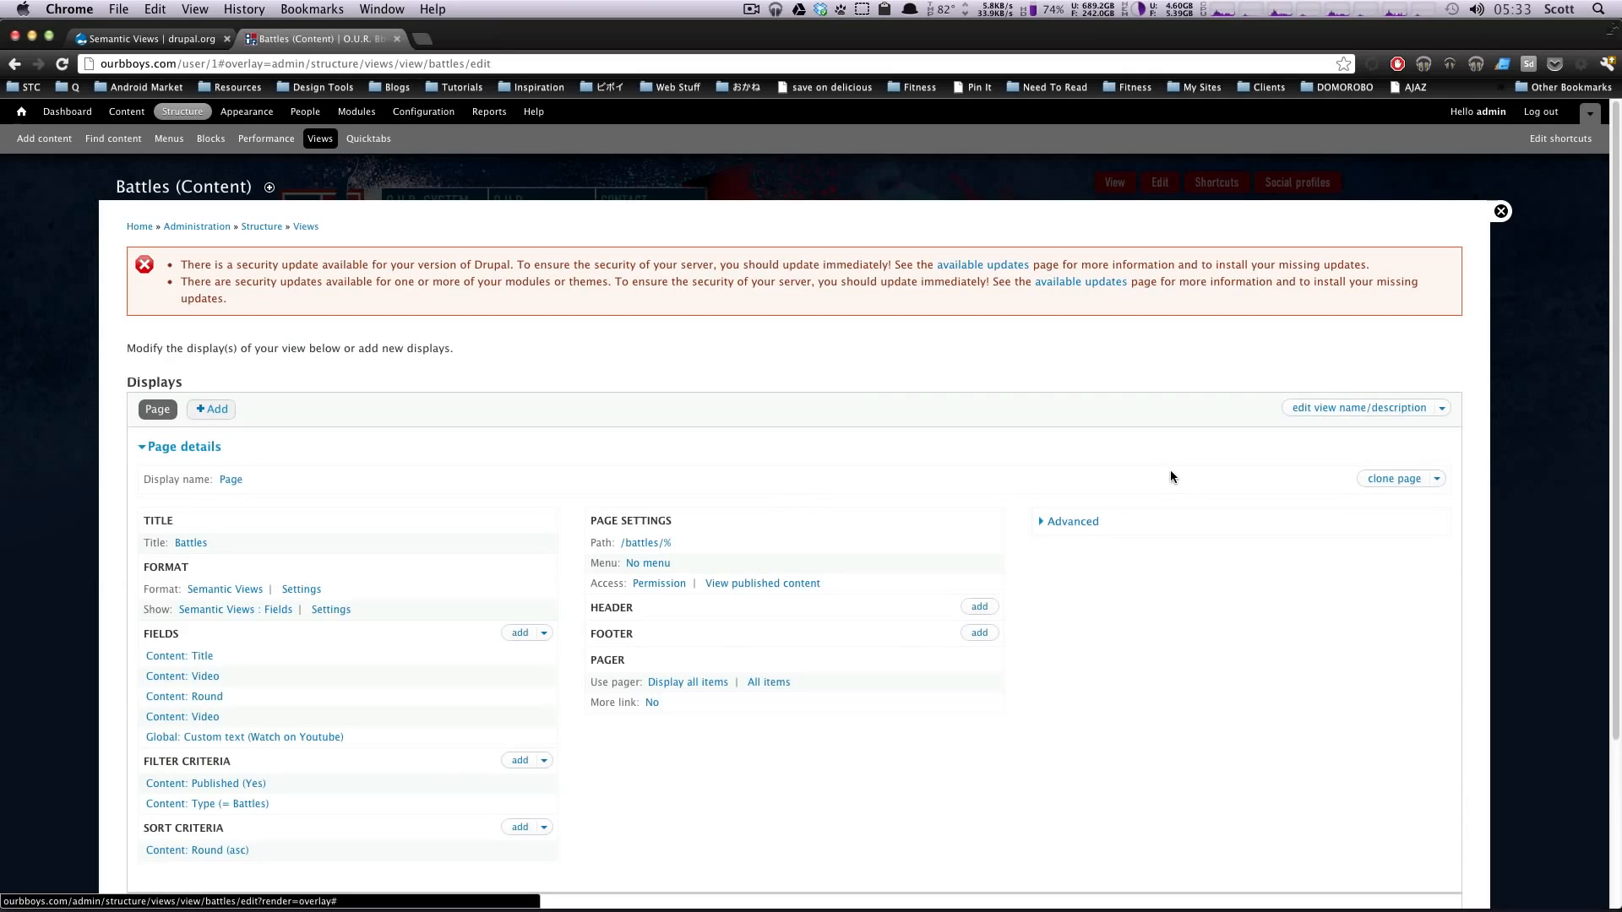
pyautogui.scroll(-3, 1171, 473)
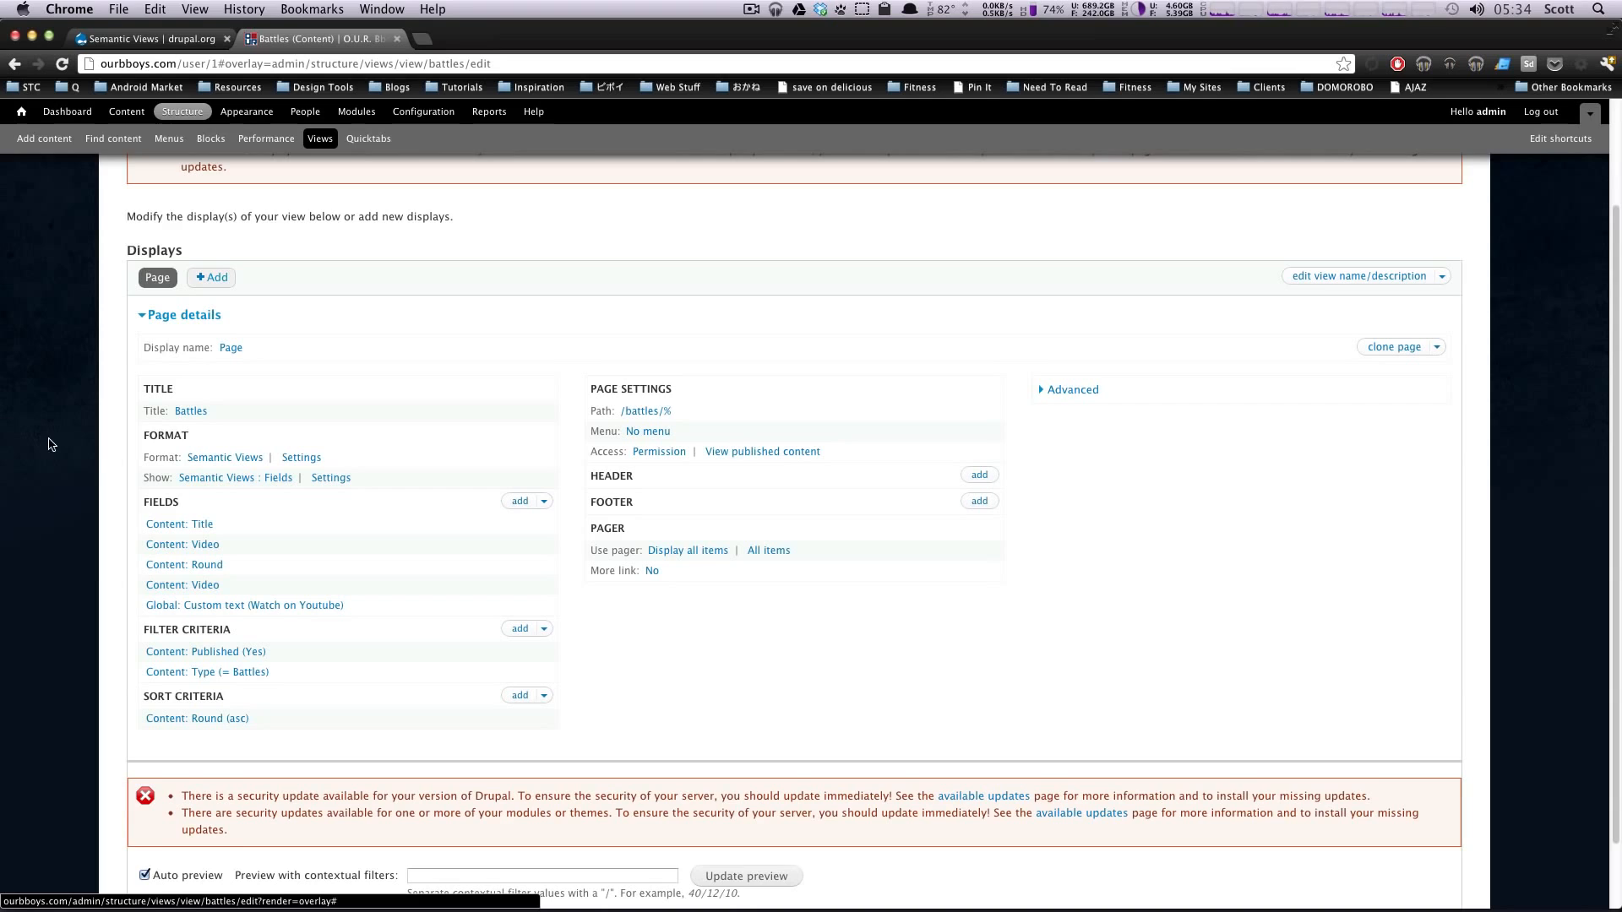
pyautogui.moveTo(173, 435); pyautogui.dragTo(212, 434)
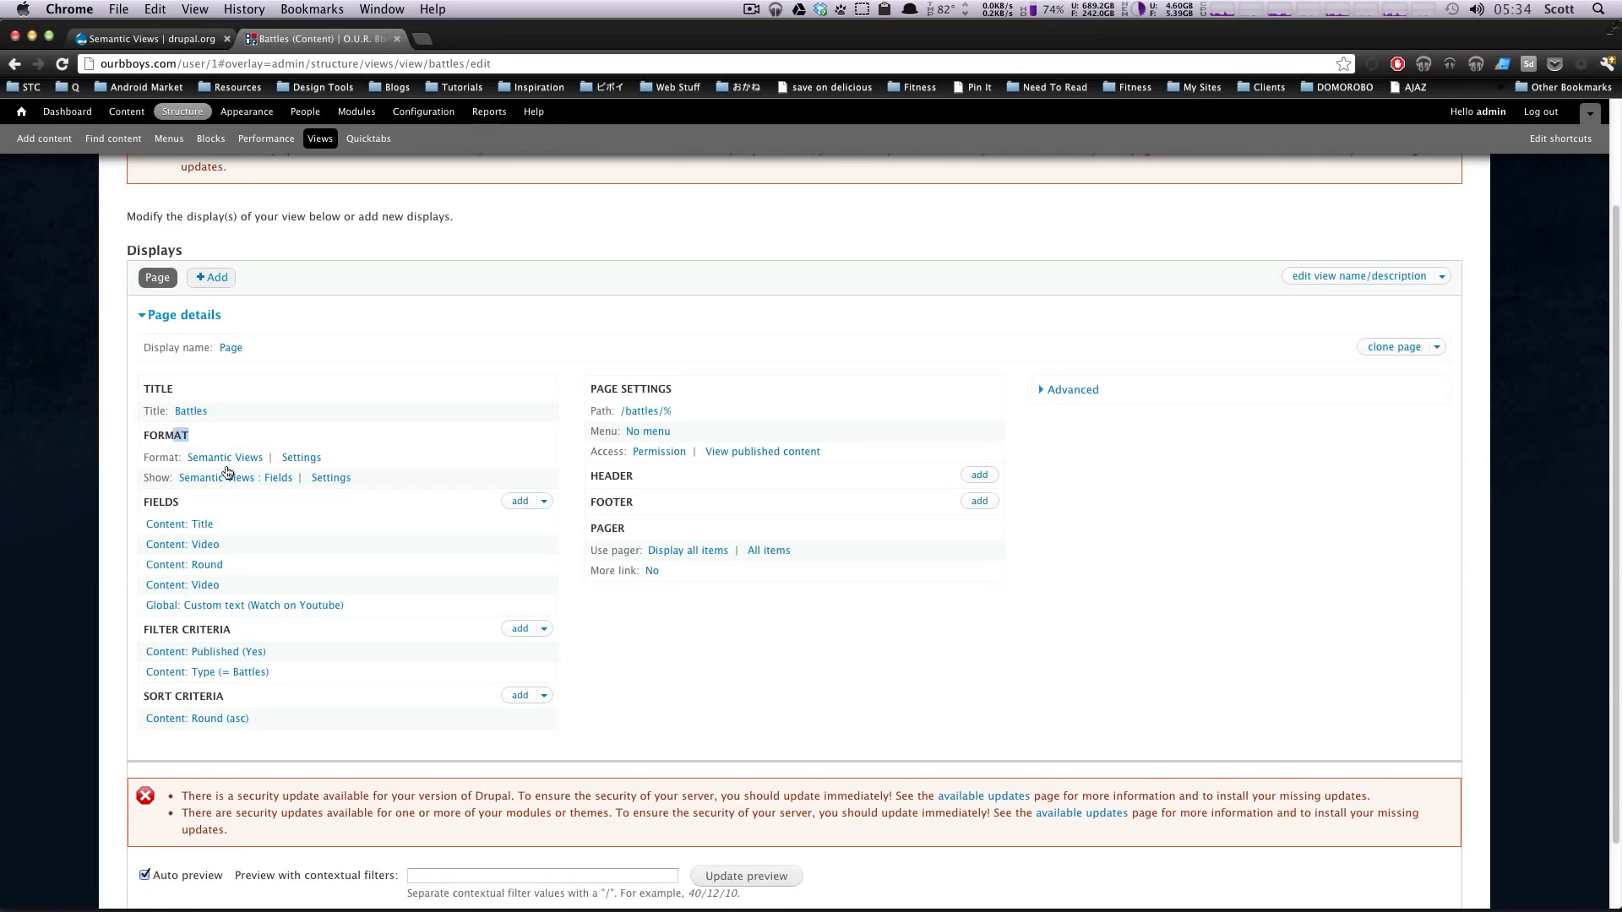
pyautogui.click(230, 460)
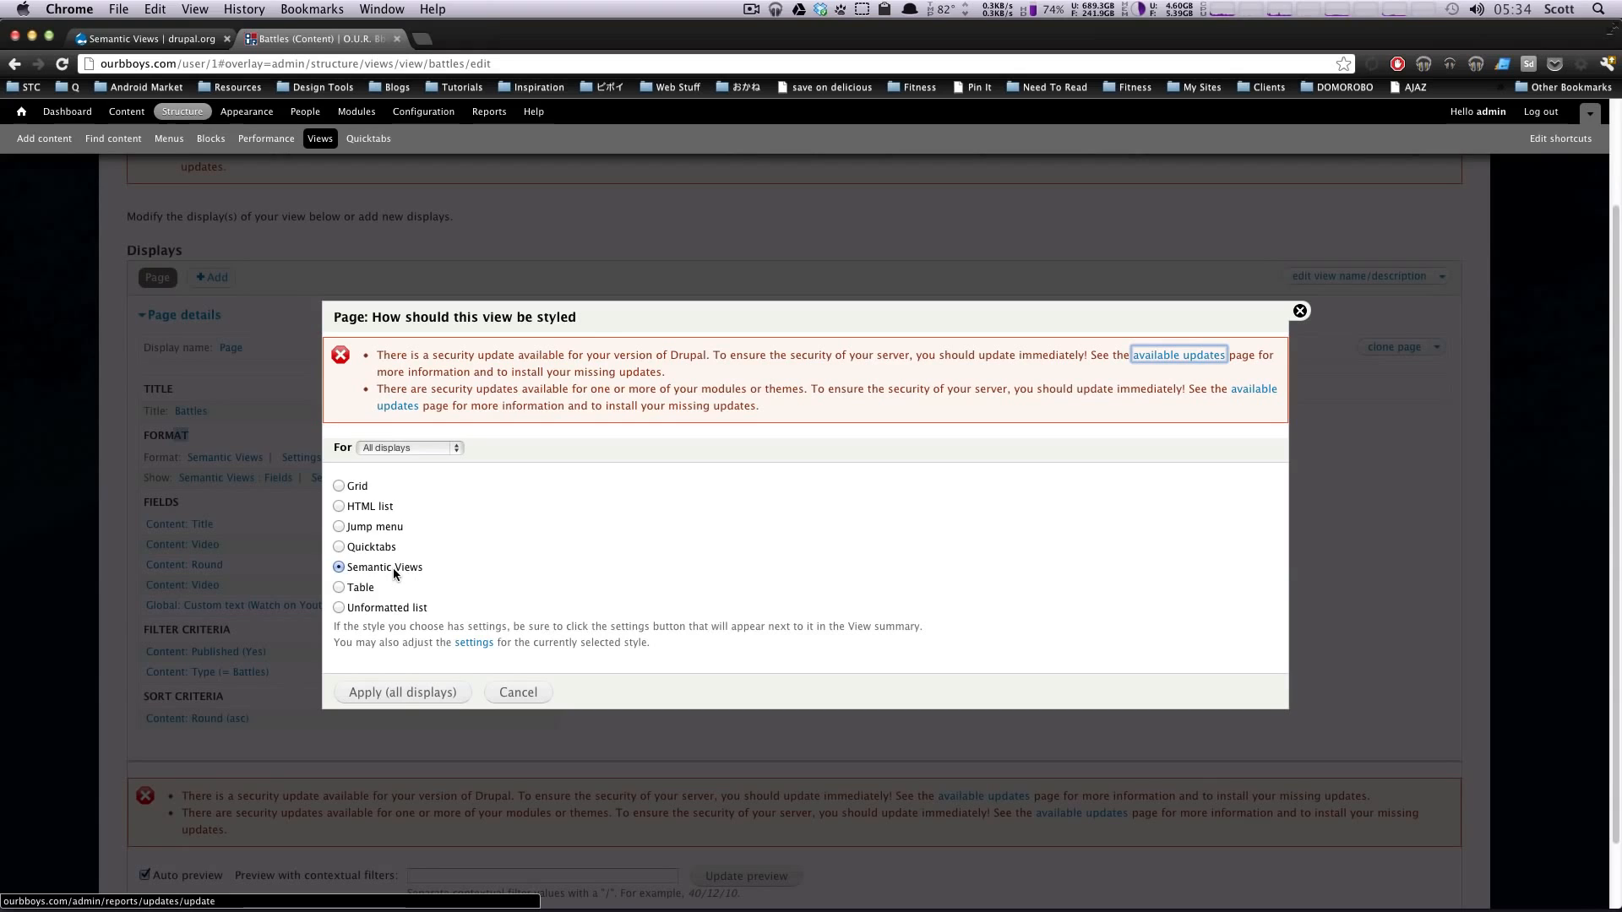
pyautogui.click(397, 698)
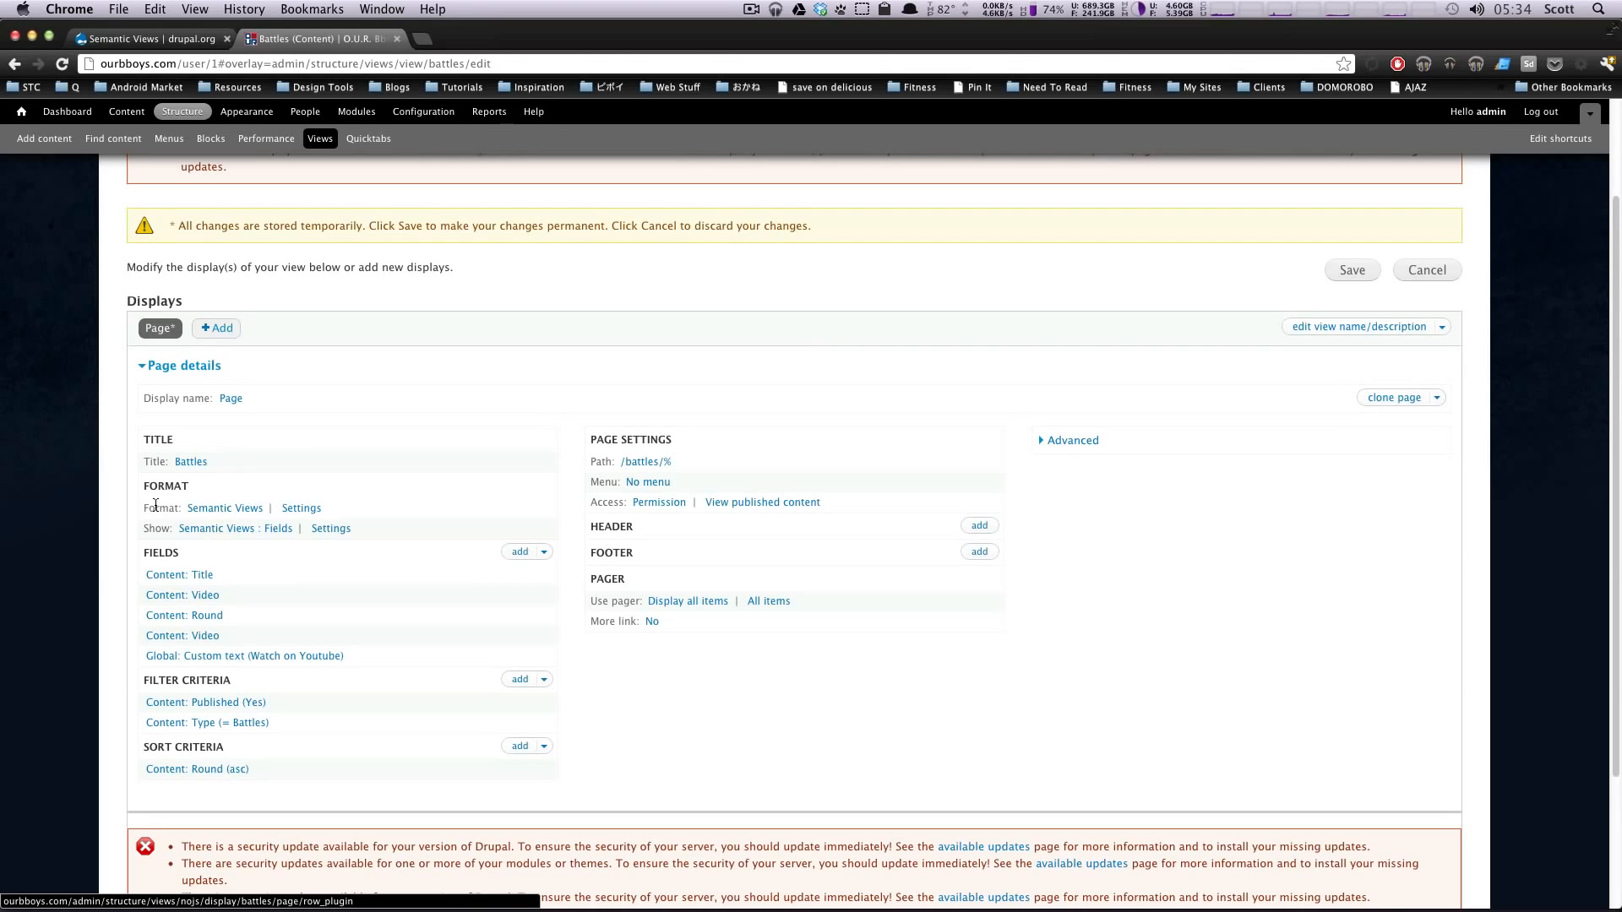
# Step: Apply Semantic Views : Fields as the row style of the Battles view for all displays
pyautogui.moveTo(155, 506); pyautogui.dragTo(182, 507)
pyautogui.click(250, 528)
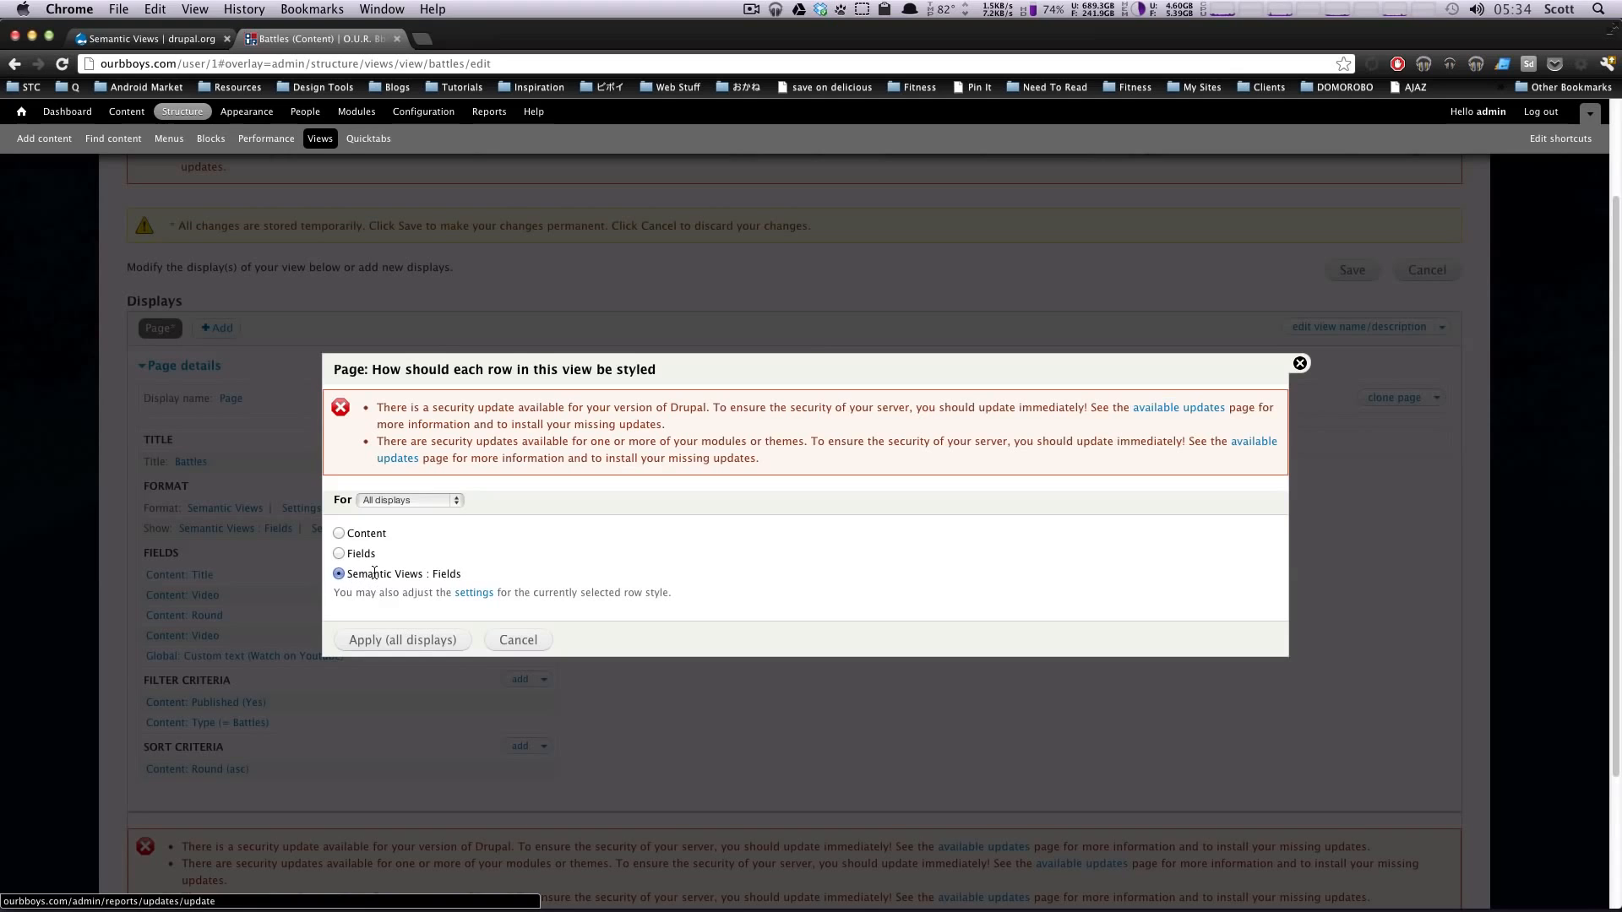
pyautogui.doubleClick(446, 575)
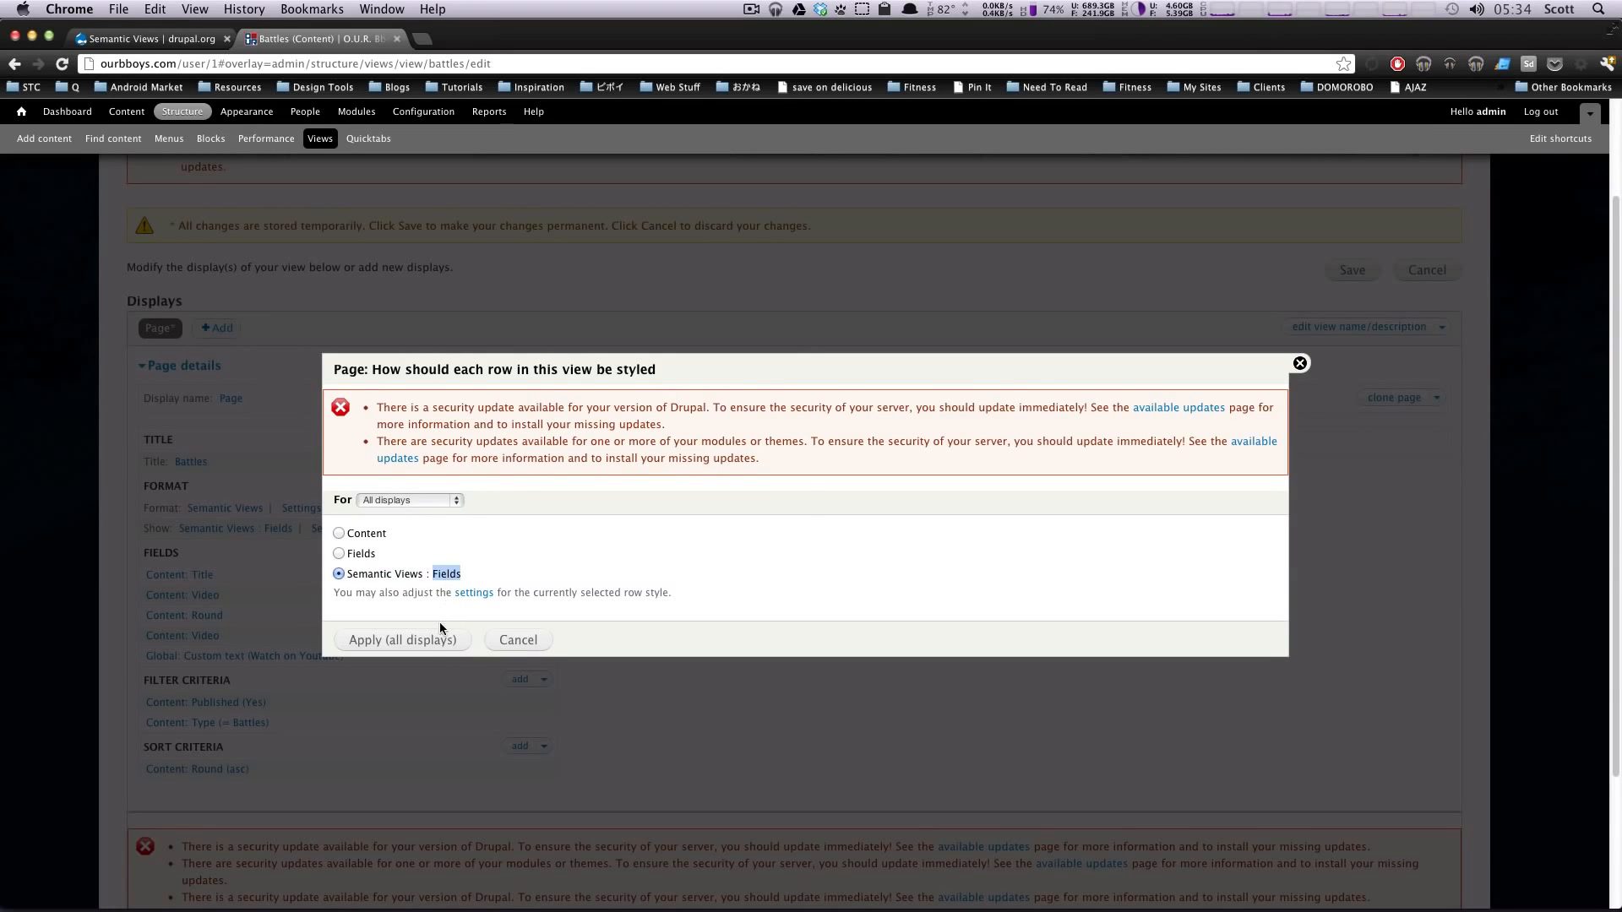
pyautogui.click(421, 640)
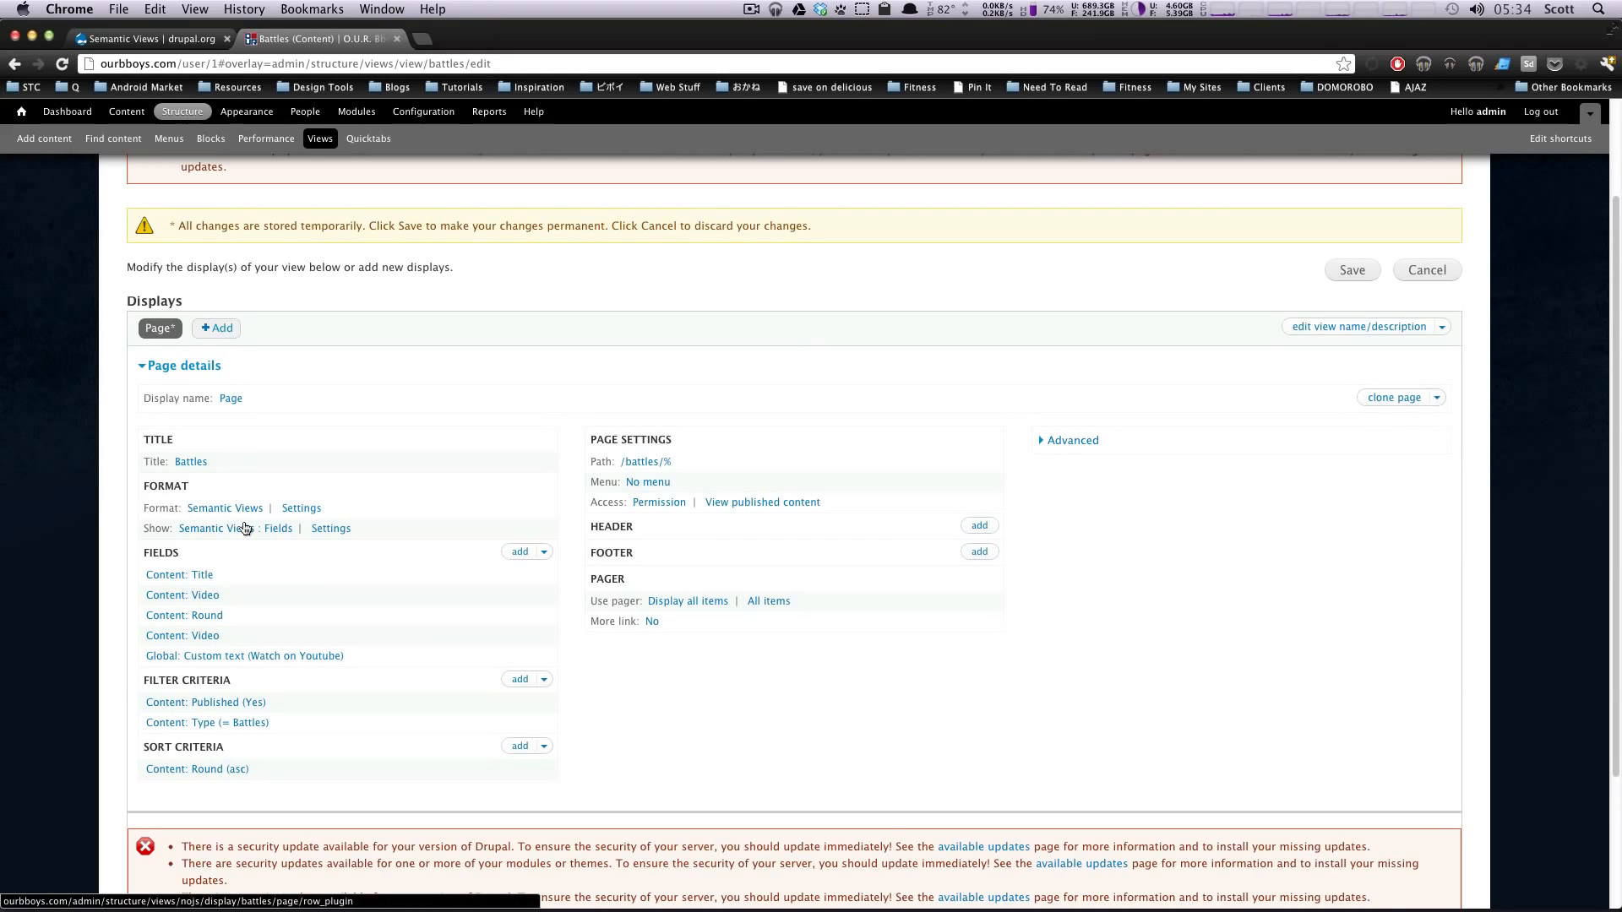
# Step: Open the settings of the Semantic Views format and examine the grouping title element, class attribute and list options
pyautogui.click(307, 509)
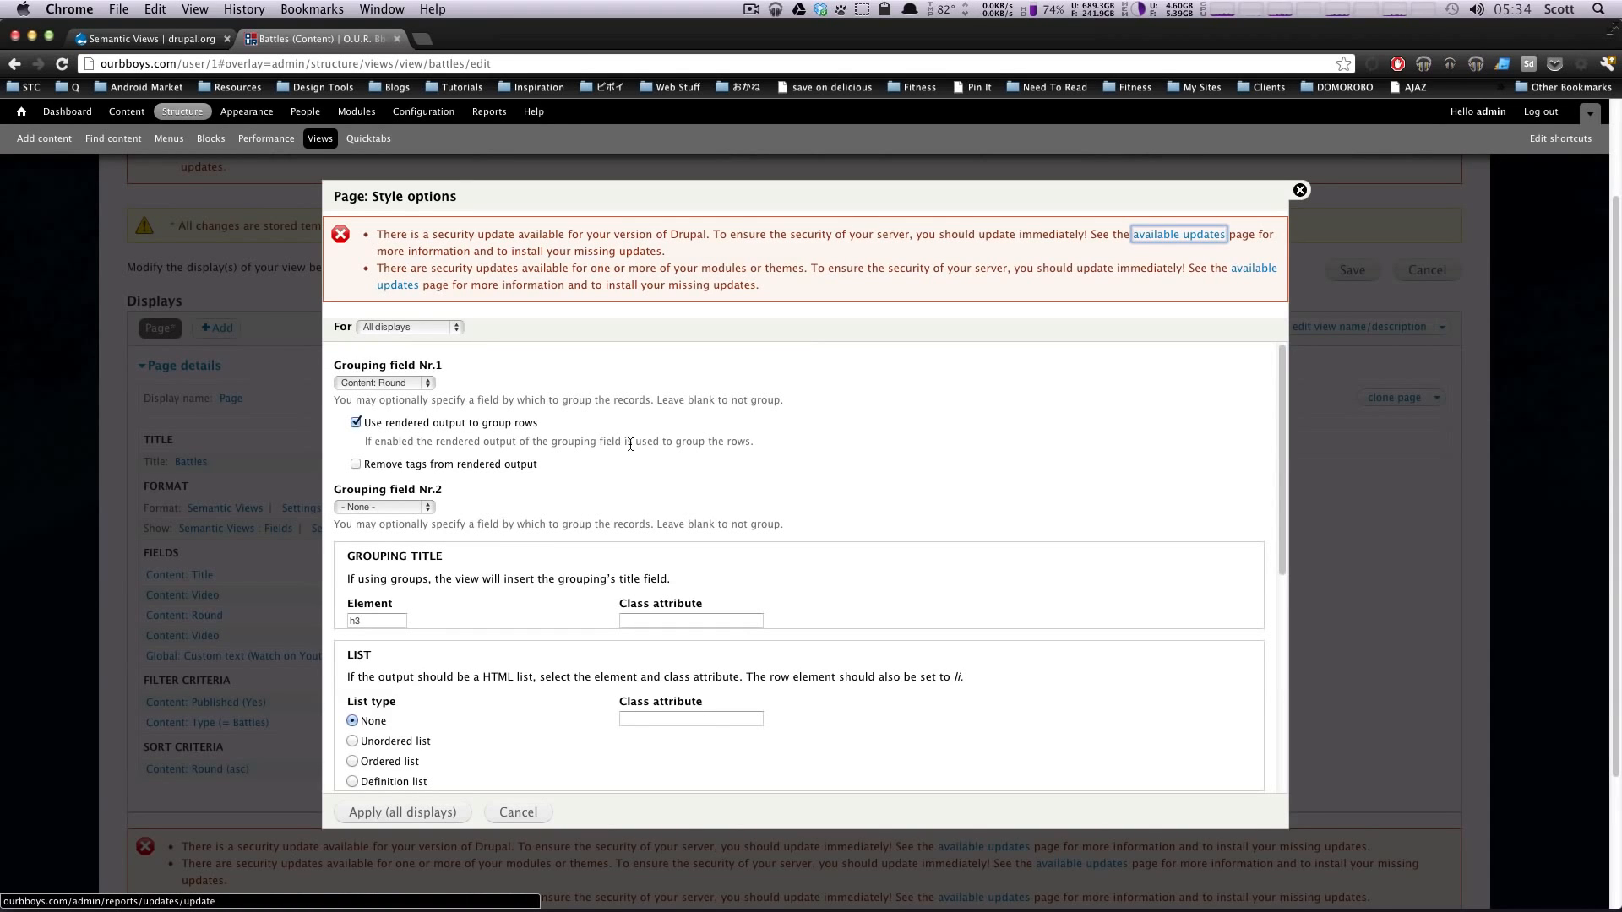
pyautogui.scroll(-3, 519, 476)
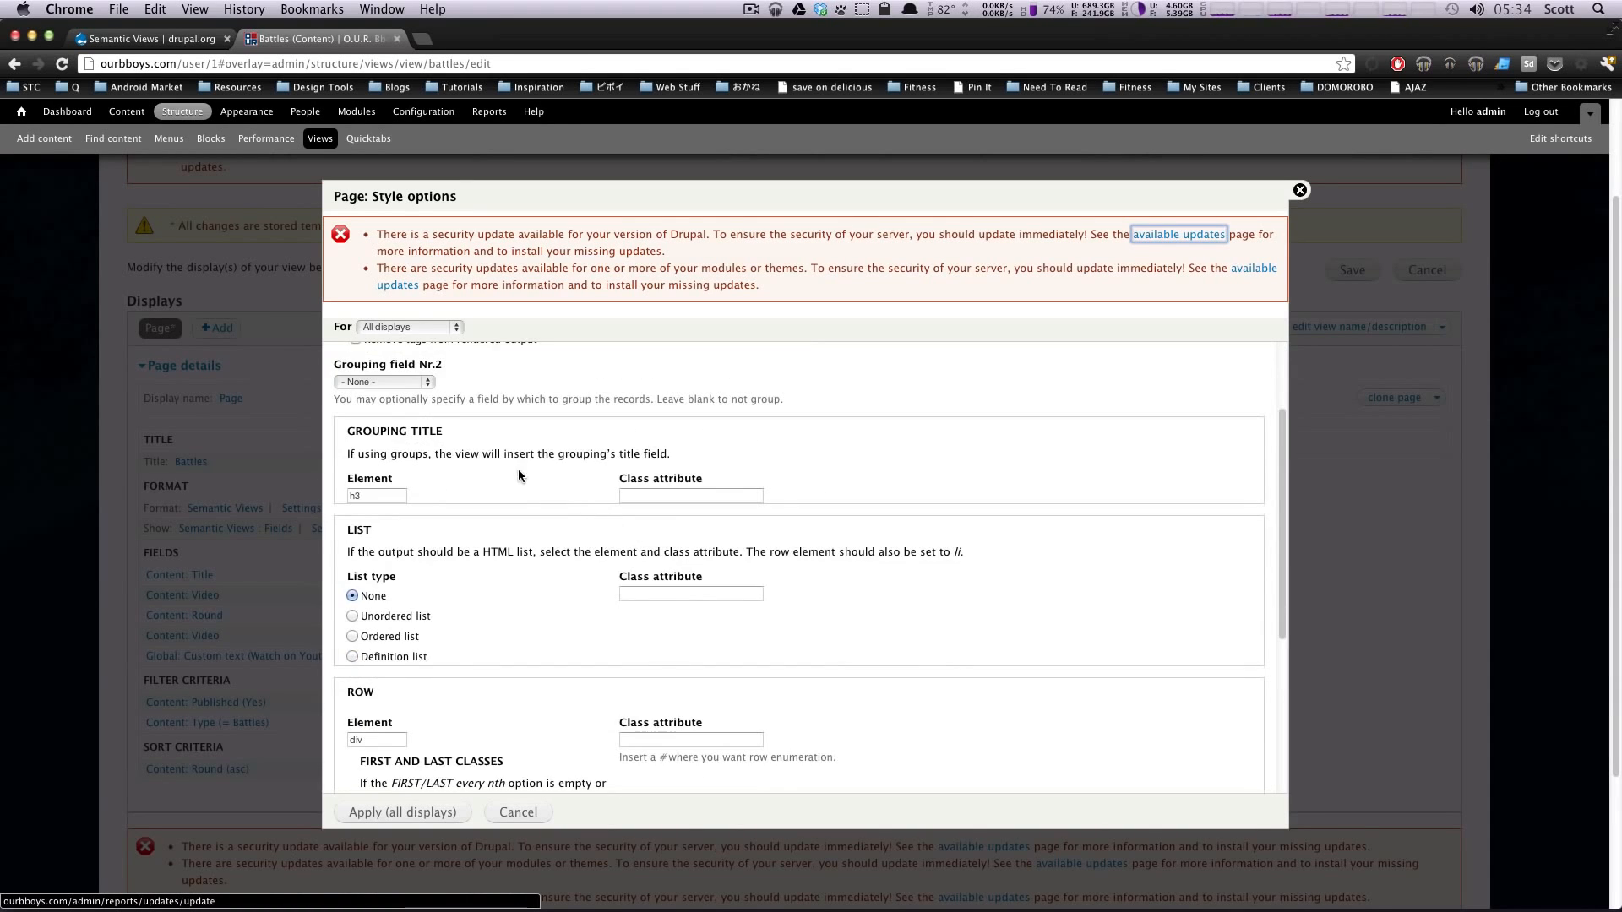
pyautogui.scroll(-2, 600, 452)
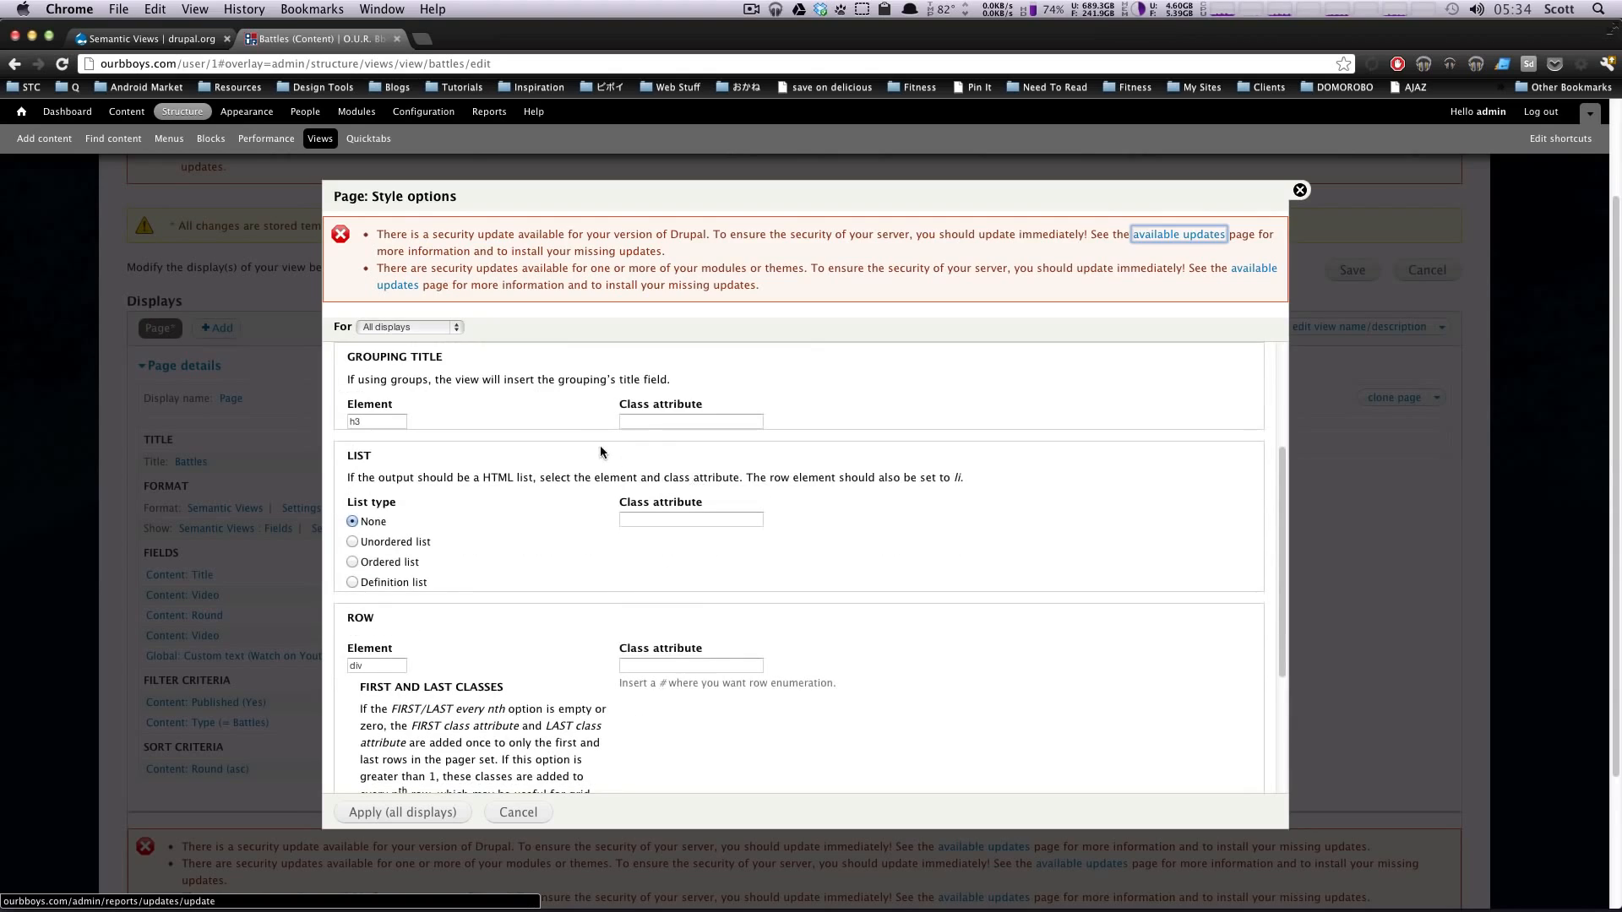
pyautogui.click(407, 422)
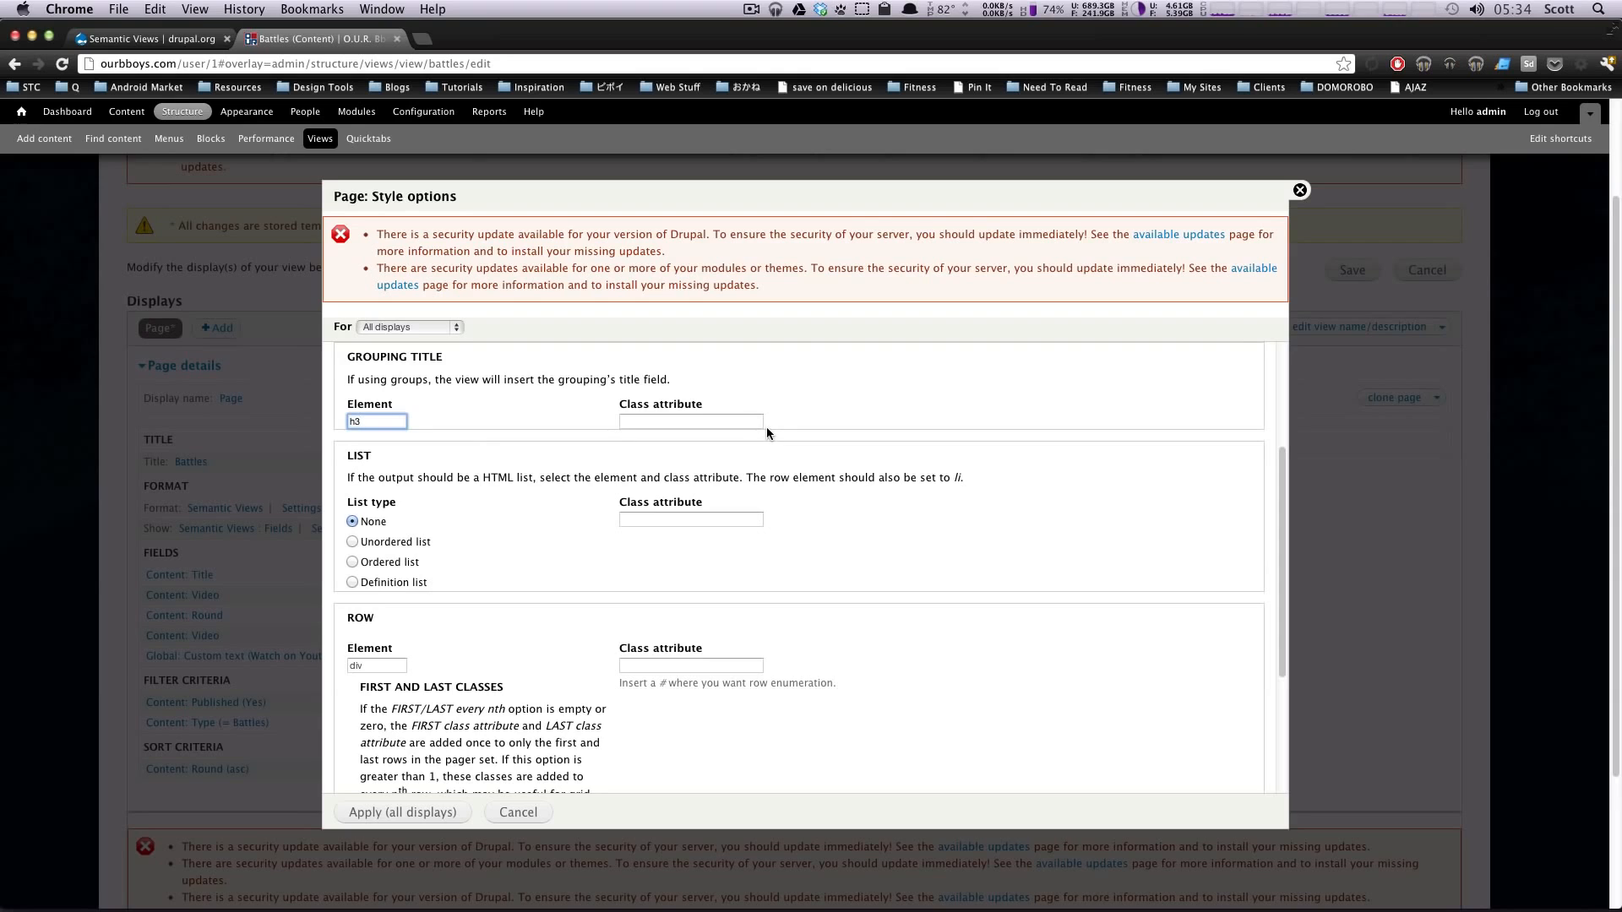
pyautogui.click(724, 425)
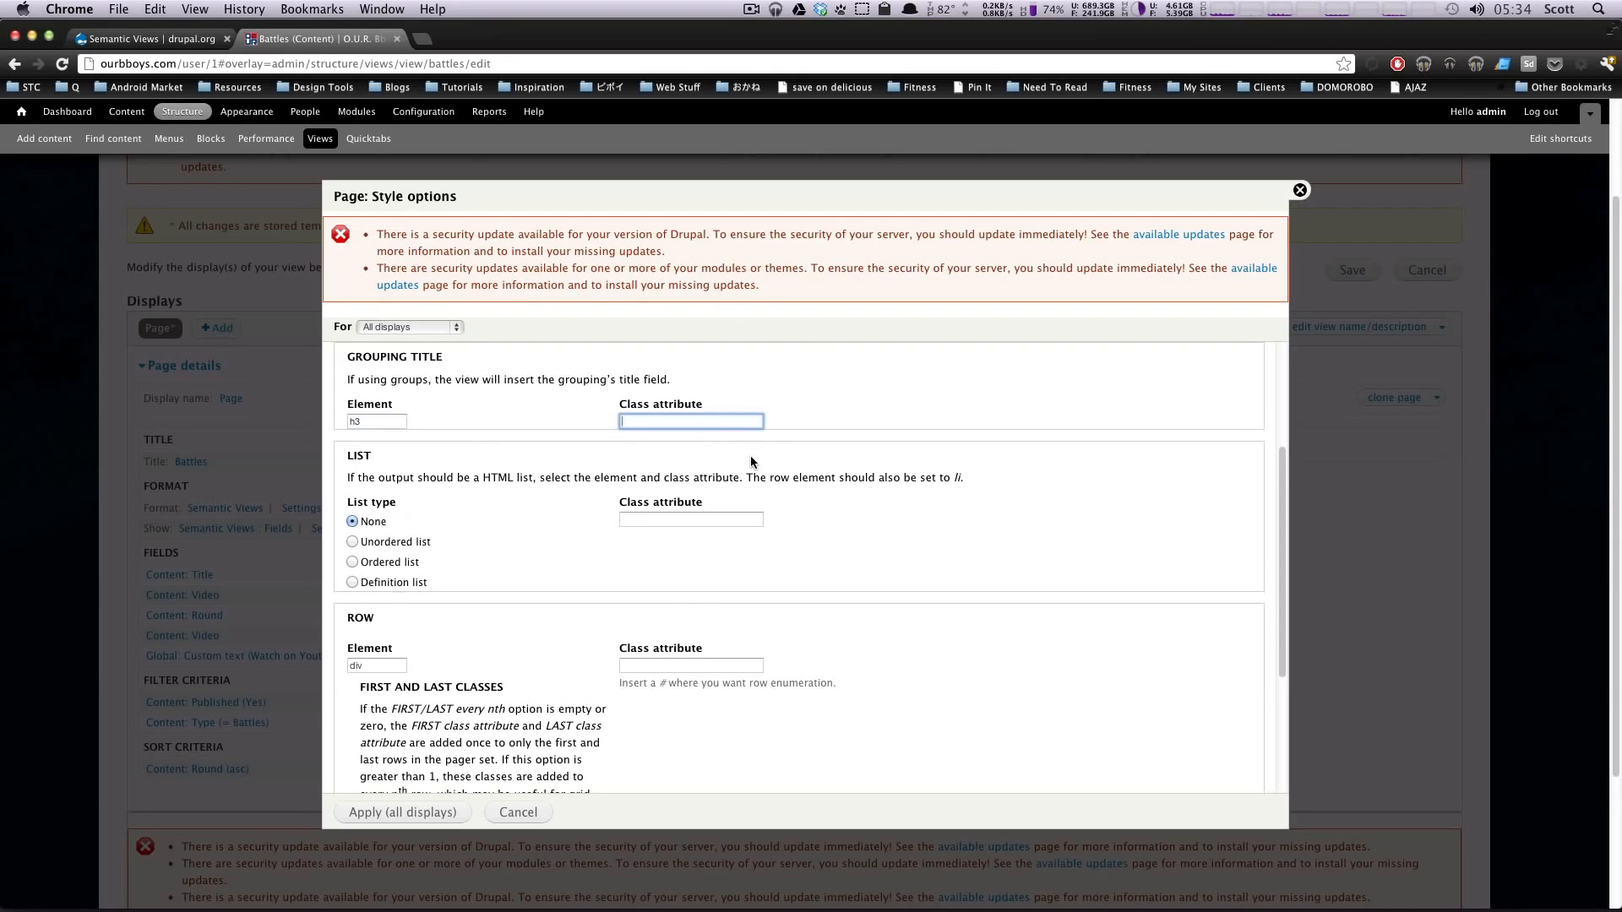
pyautogui.scroll(-1, 750, 457)
pyautogui.tripleClick(496, 431)
pyautogui.click(496, 432)
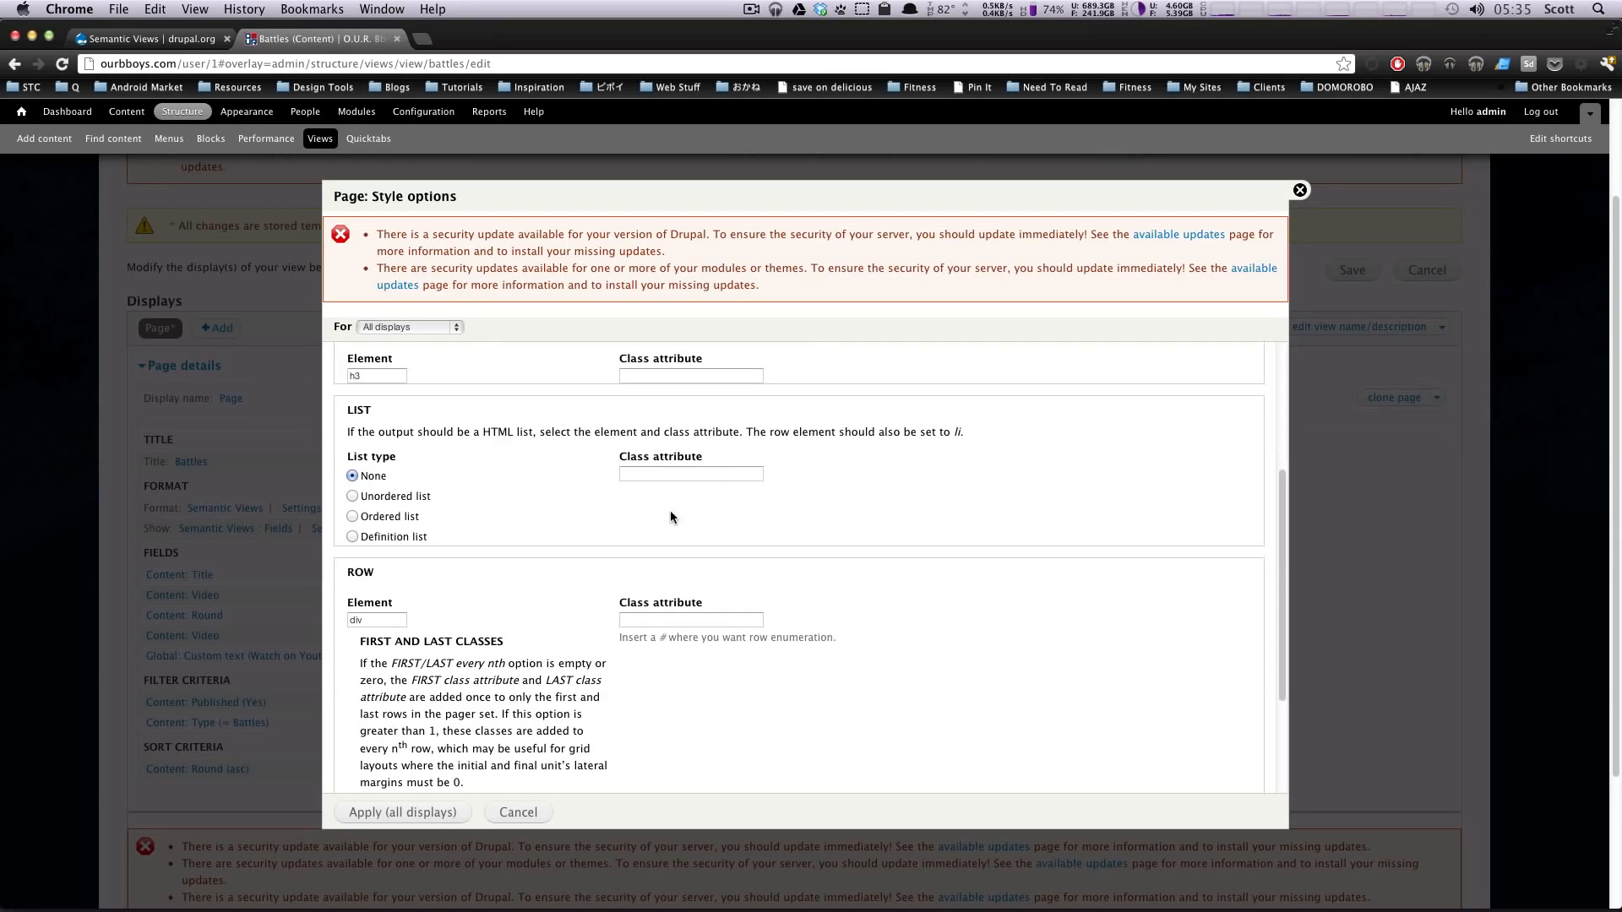
# Step: Examine the row element setting and the note about the row element required for HTML list output
pyautogui.scroll(-4, 671, 512)
pyautogui.scroll(5, 630, 561)
pyautogui.scroll(-1, 588, 562)
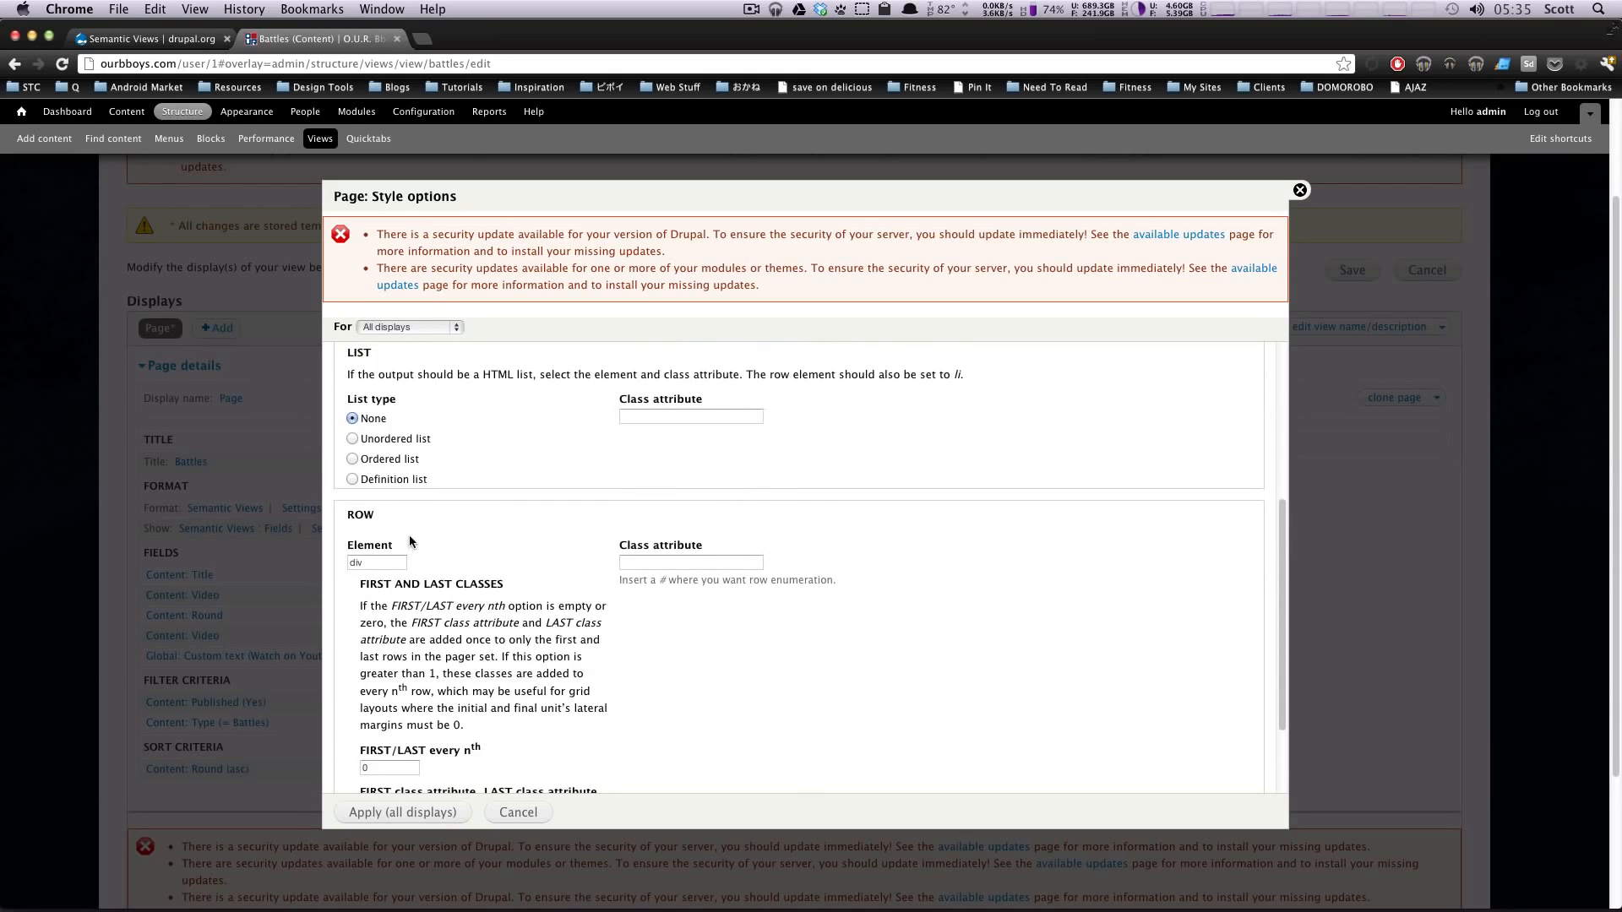
pyautogui.scroll(-3, 408, 489)
pyautogui.doubleClick(363, 442)
pyautogui.scroll(2, 507, 490)
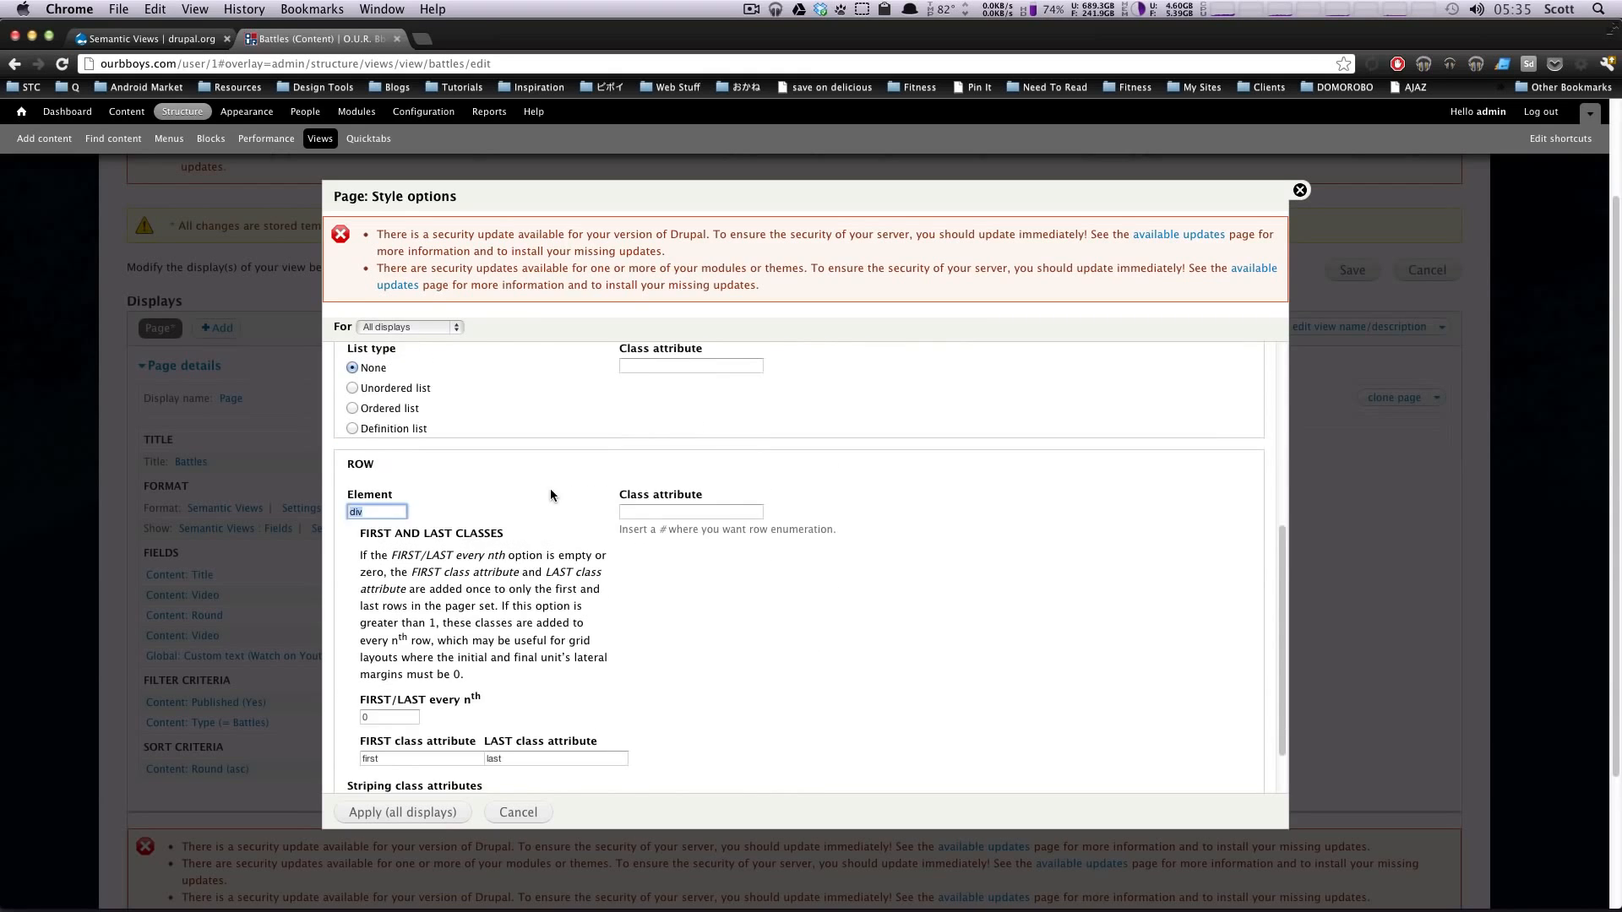
pyautogui.scroll(1, 551, 494)
pyautogui.moveTo(750, 357); pyautogui.dragTo(975, 364)
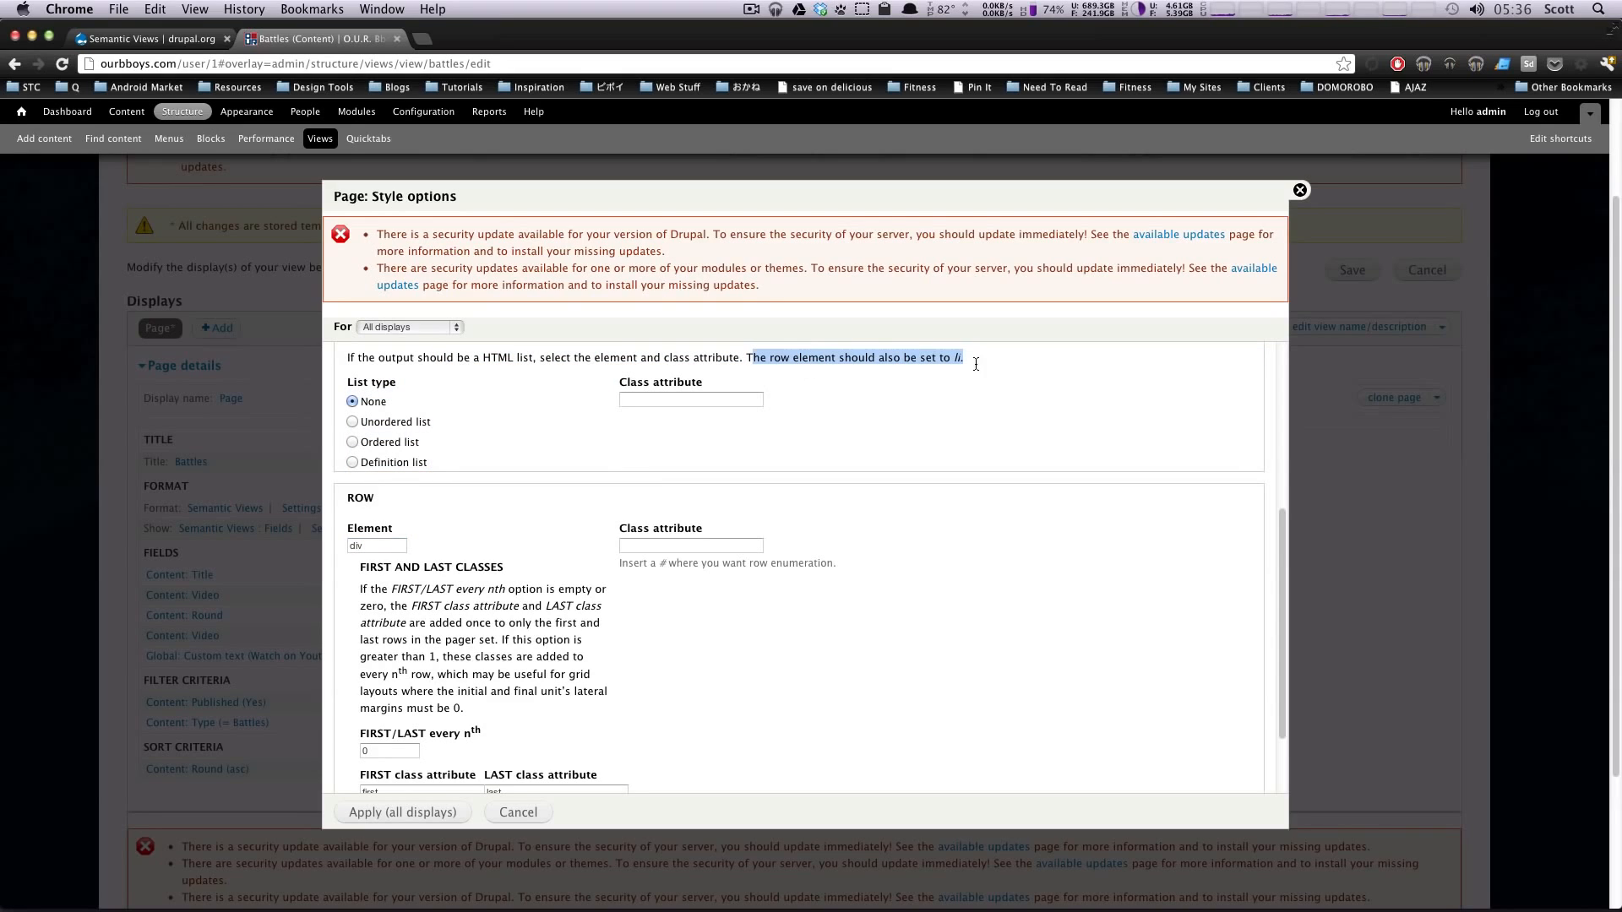
pyautogui.click(373, 546)
pyautogui.scroll(-3, 531, 628)
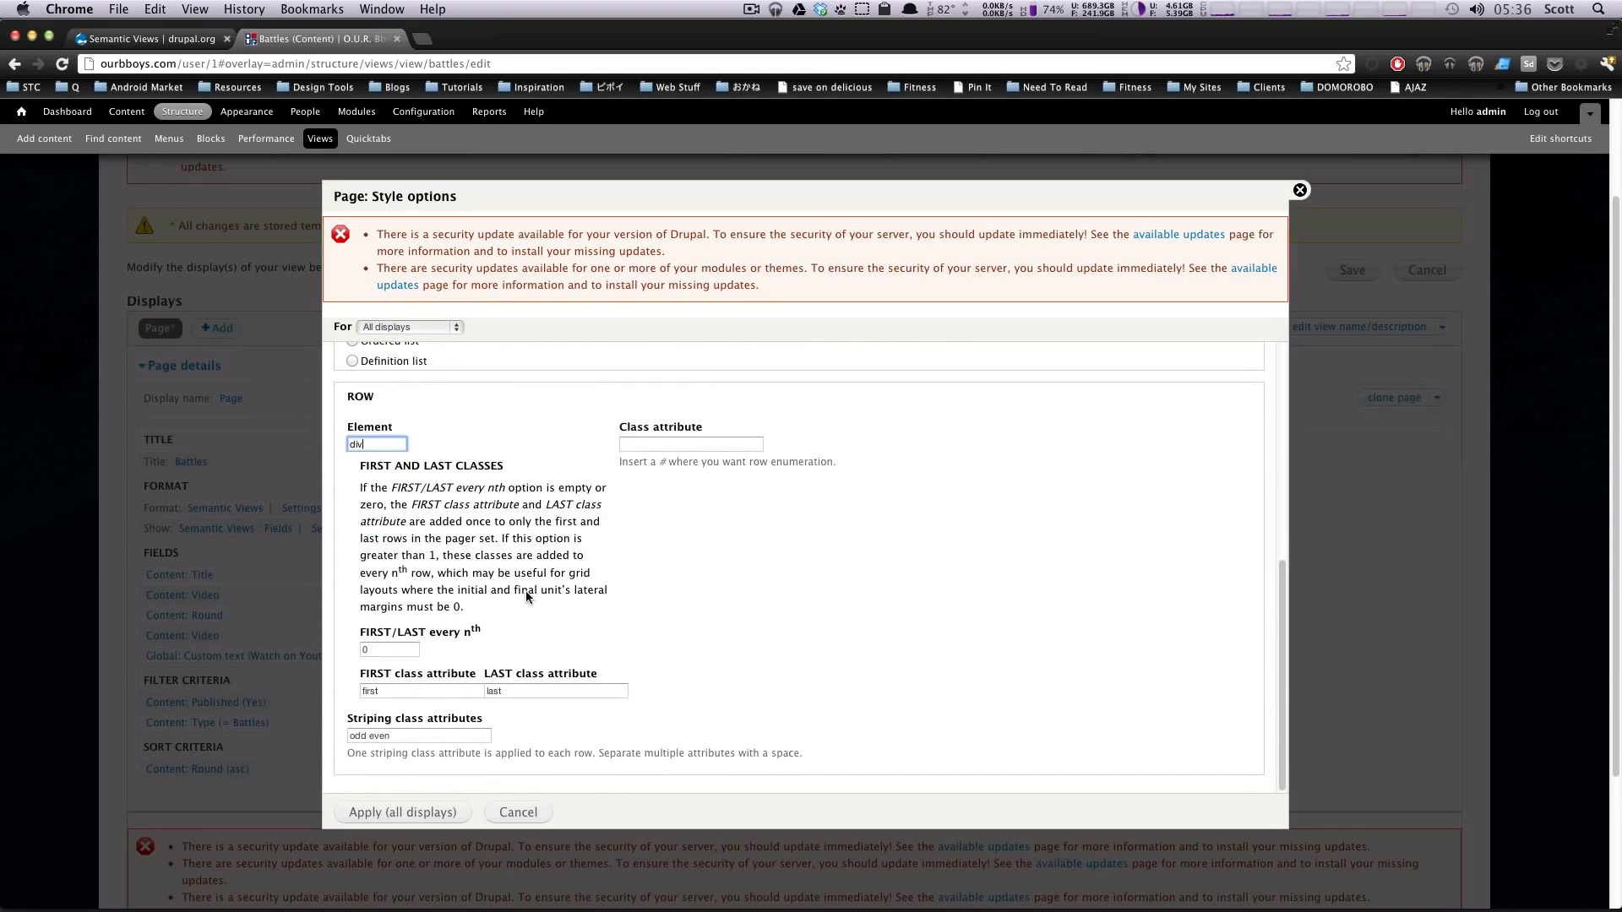
# Step: Try a row class attribute that combines the # enumeration placeholder with the word row
pyautogui.click(659, 446)
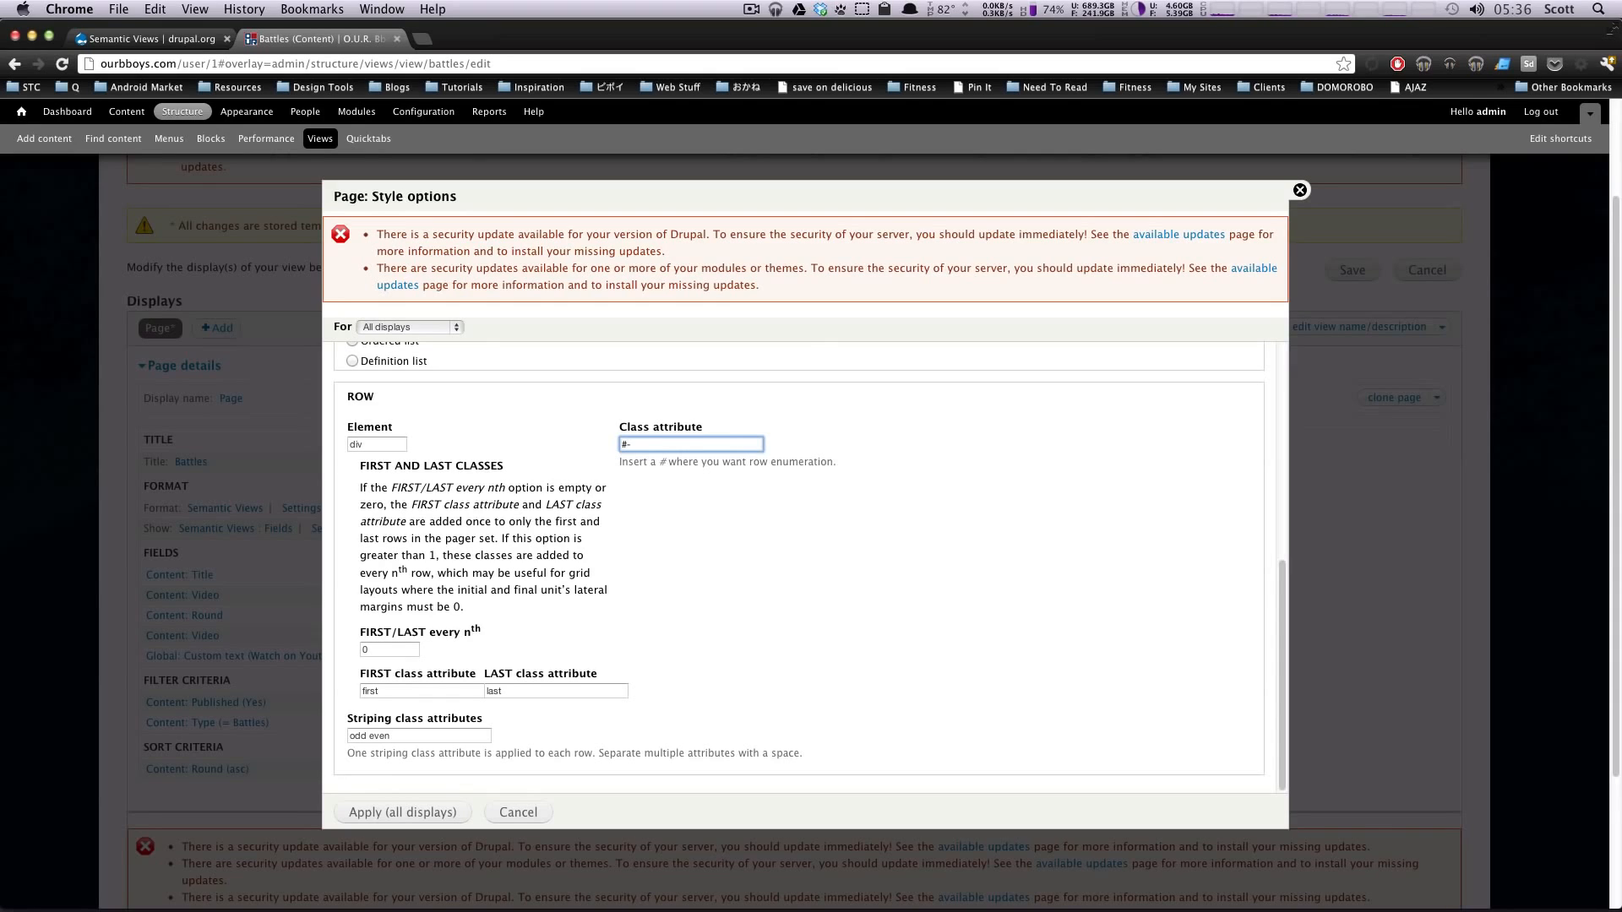
pyautogui.write('row')
pyautogui.moveTo(520, 657); pyautogui.dragTo(403, 625)
# Step: Set the row's FIRST/LAST every nth option to 3
pyautogui.click(391, 648)
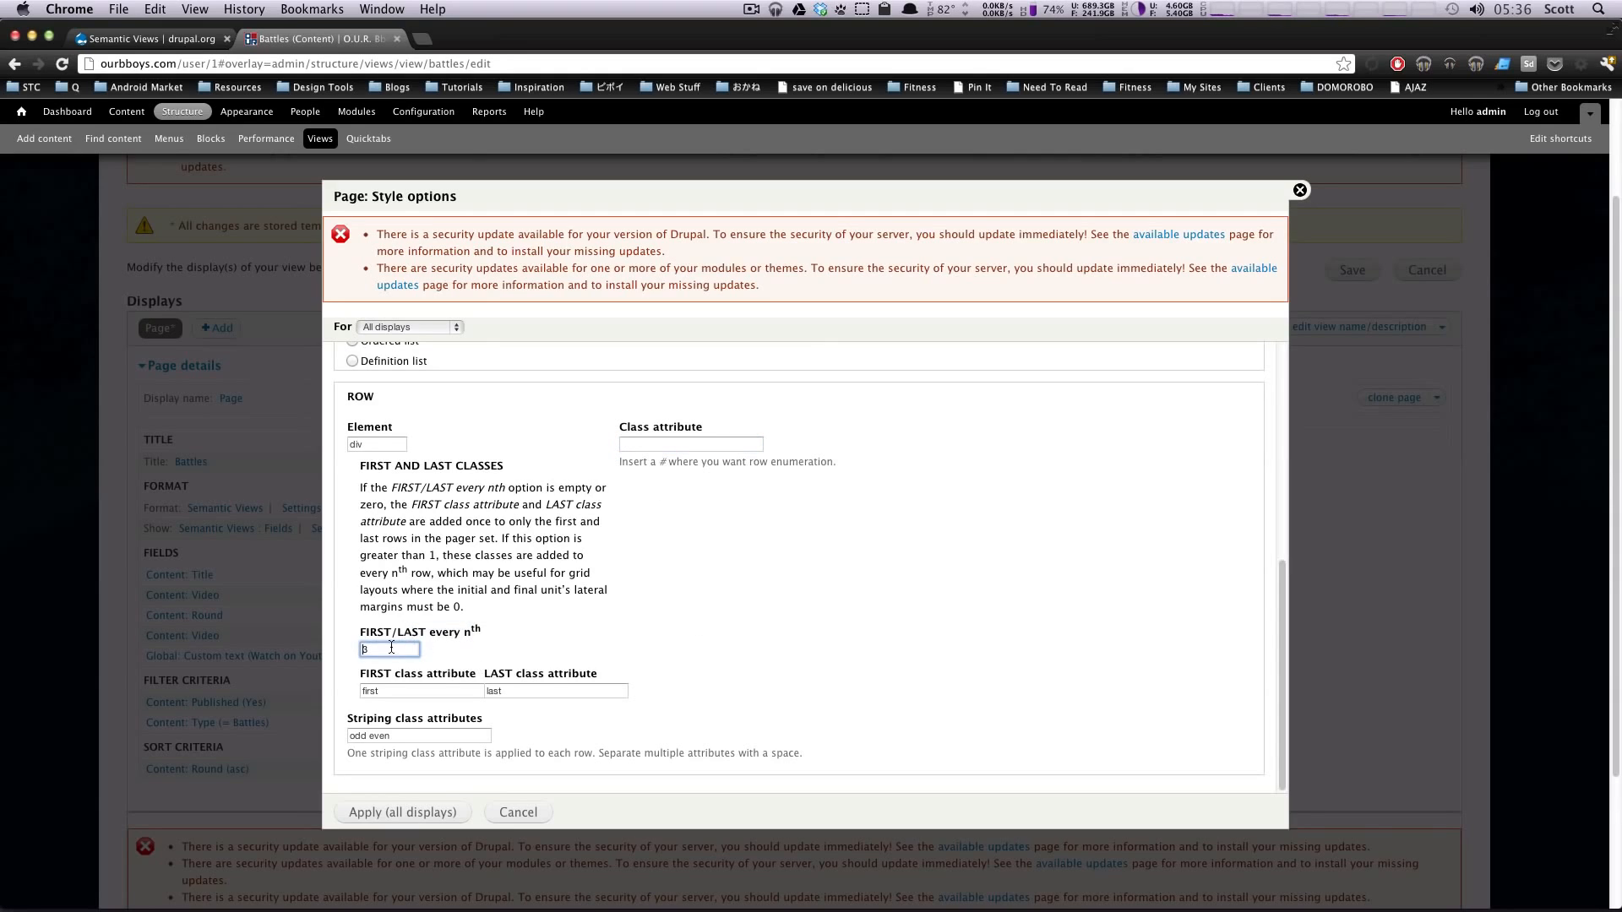
pyautogui.moveTo(428, 633); pyautogui.dragTo(356, 651)
pyautogui.press('BackSpace')
pyautogui.write('0')
pyautogui.click(469, 652)
pyautogui.moveTo(423, 686); pyautogui.dragTo(368, 686)
pyautogui.click(539, 692)
pyautogui.click(372, 650)
pyautogui.press('BackSpace')
pyautogui.write('3')
# Step: Review the first, last and striping class attributes, and apply the style options to all displays
pyautogui.click(392, 691)
pyautogui.click(381, 651)
pyautogui.press('Tab')
pyautogui.press('Tab')
pyautogui.press('Tab')
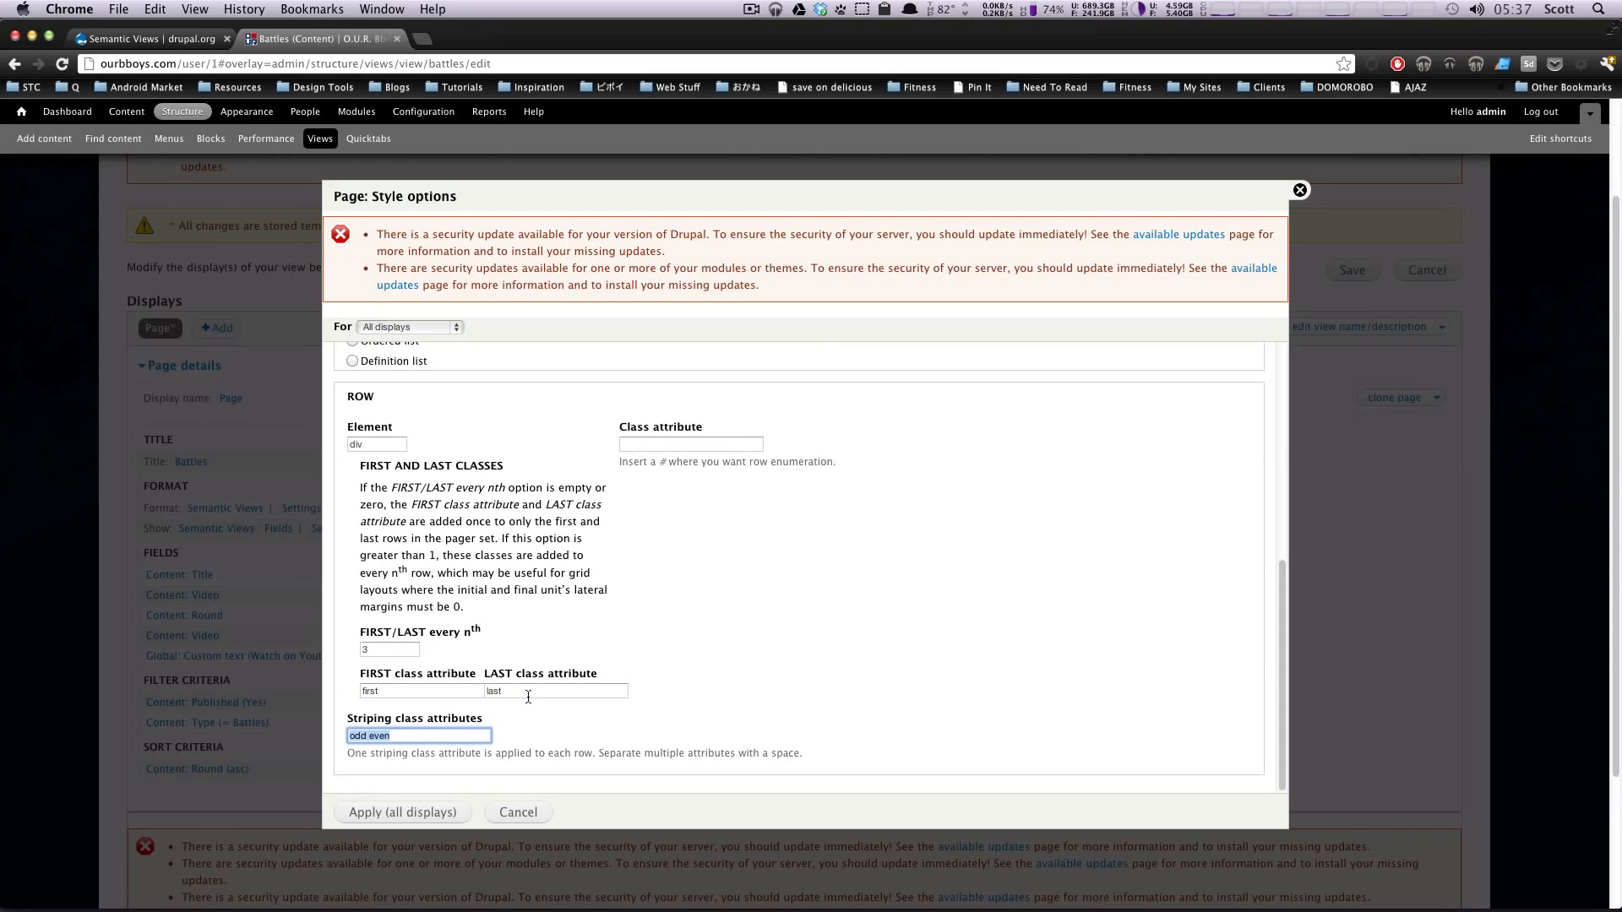
pyautogui.click(454, 731)
pyautogui.moveTo(377, 724); pyautogui.dragTo(473, 722)
pyautogui.scroll(-3, 473, 724)
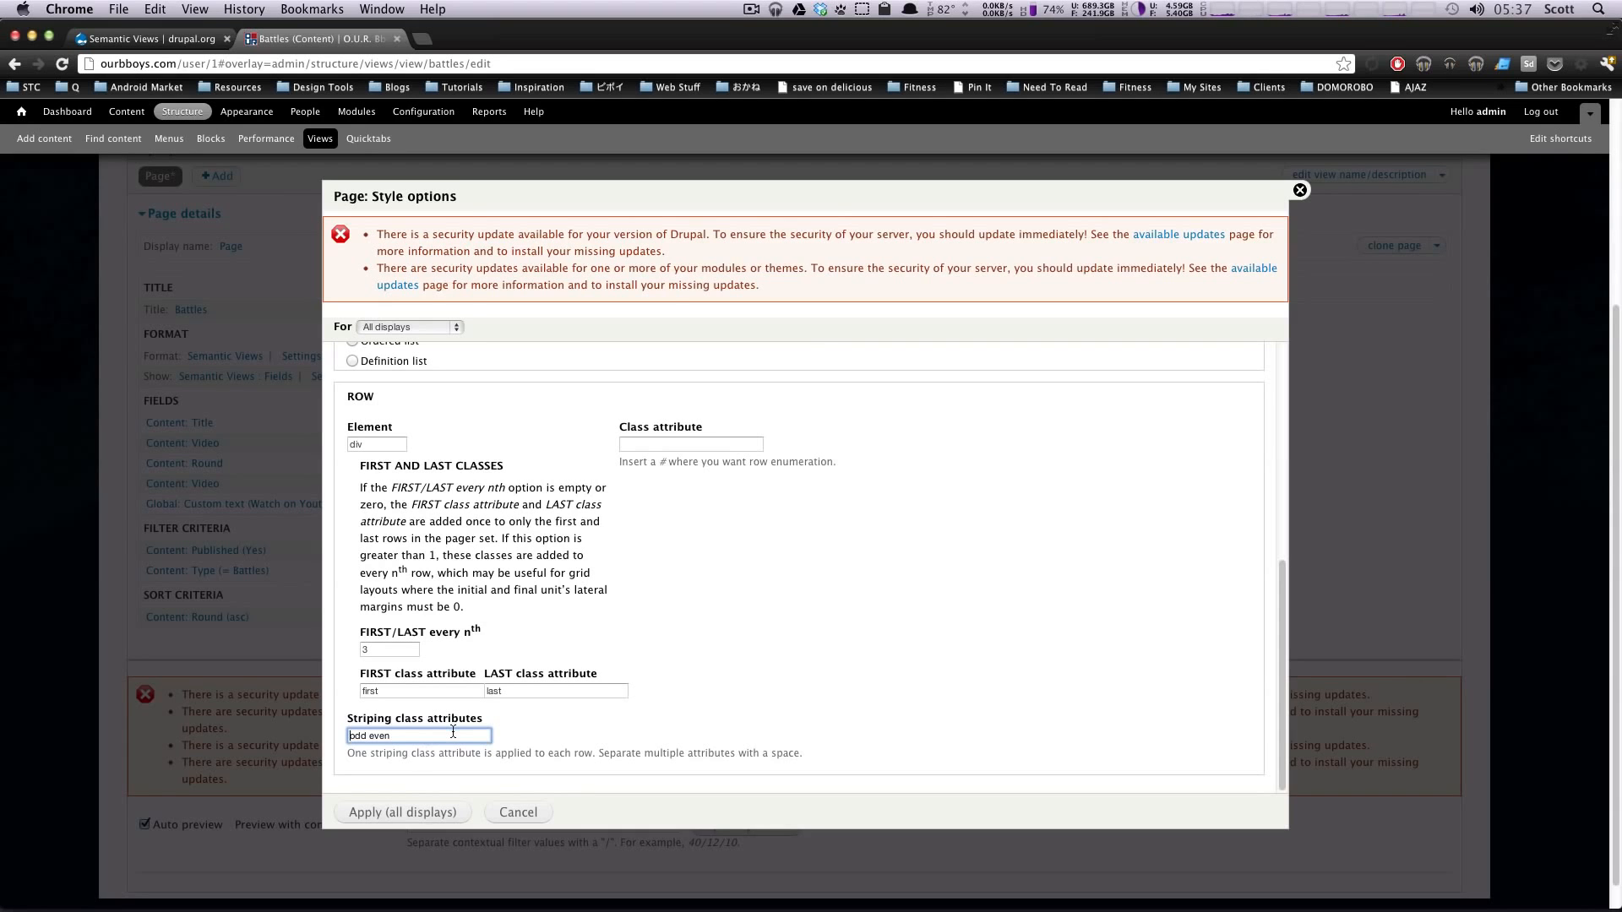
pyautogui.click(416, 809)
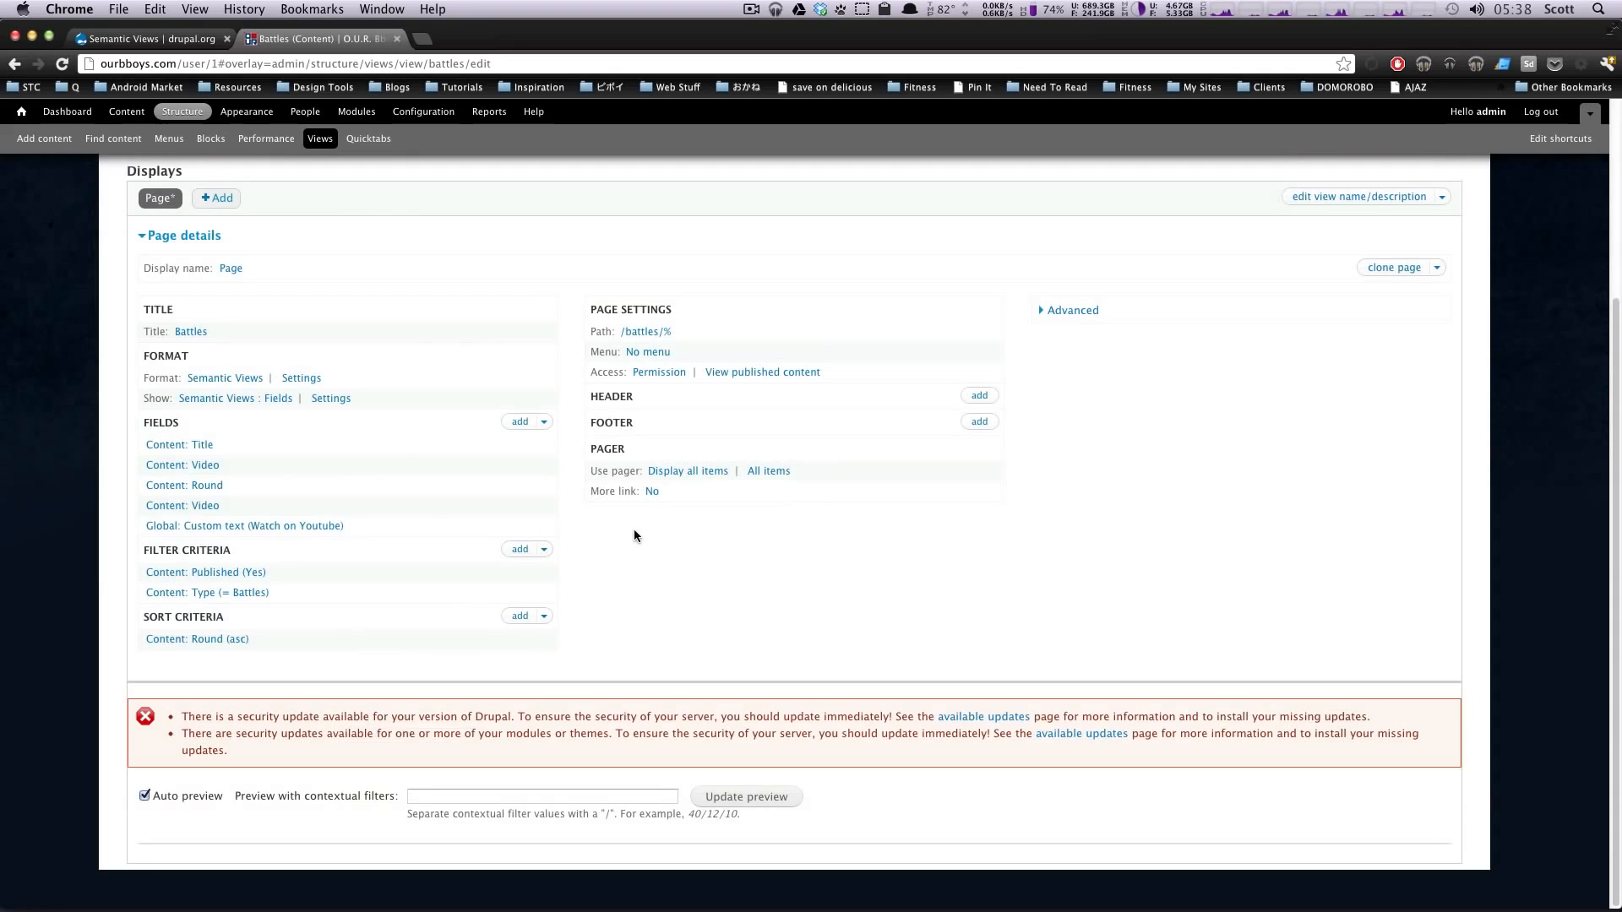
# Step: Update the Battles view preview using 10 as the contextual filter value
pyautogui.click(450, 795)
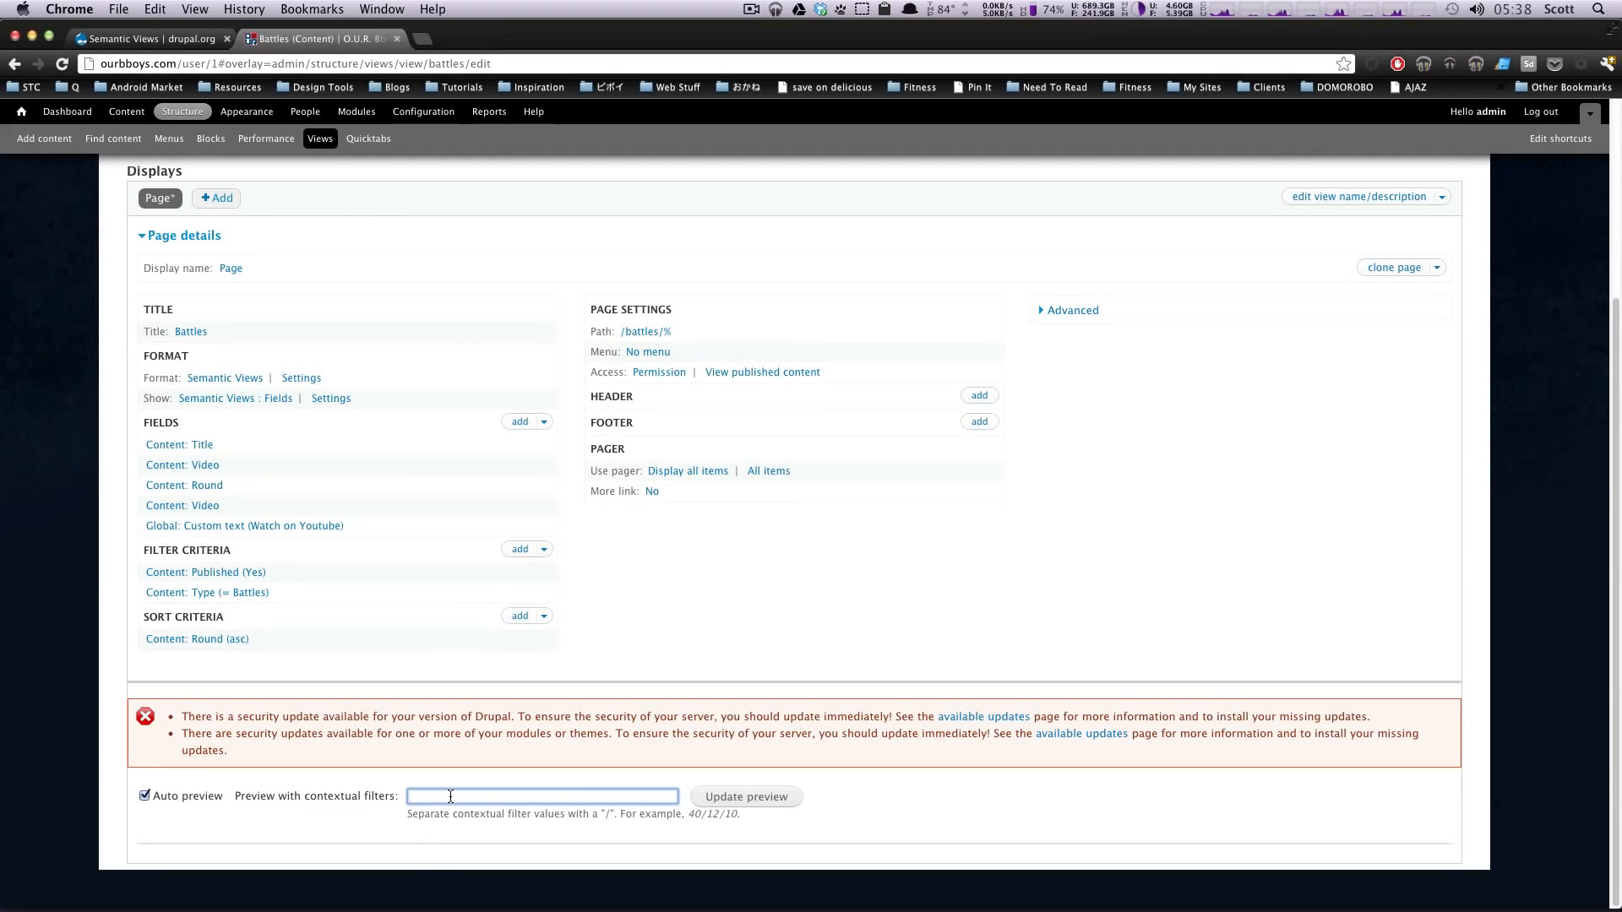
pyautogui.write('10')
pyautogui.click(747, 797)
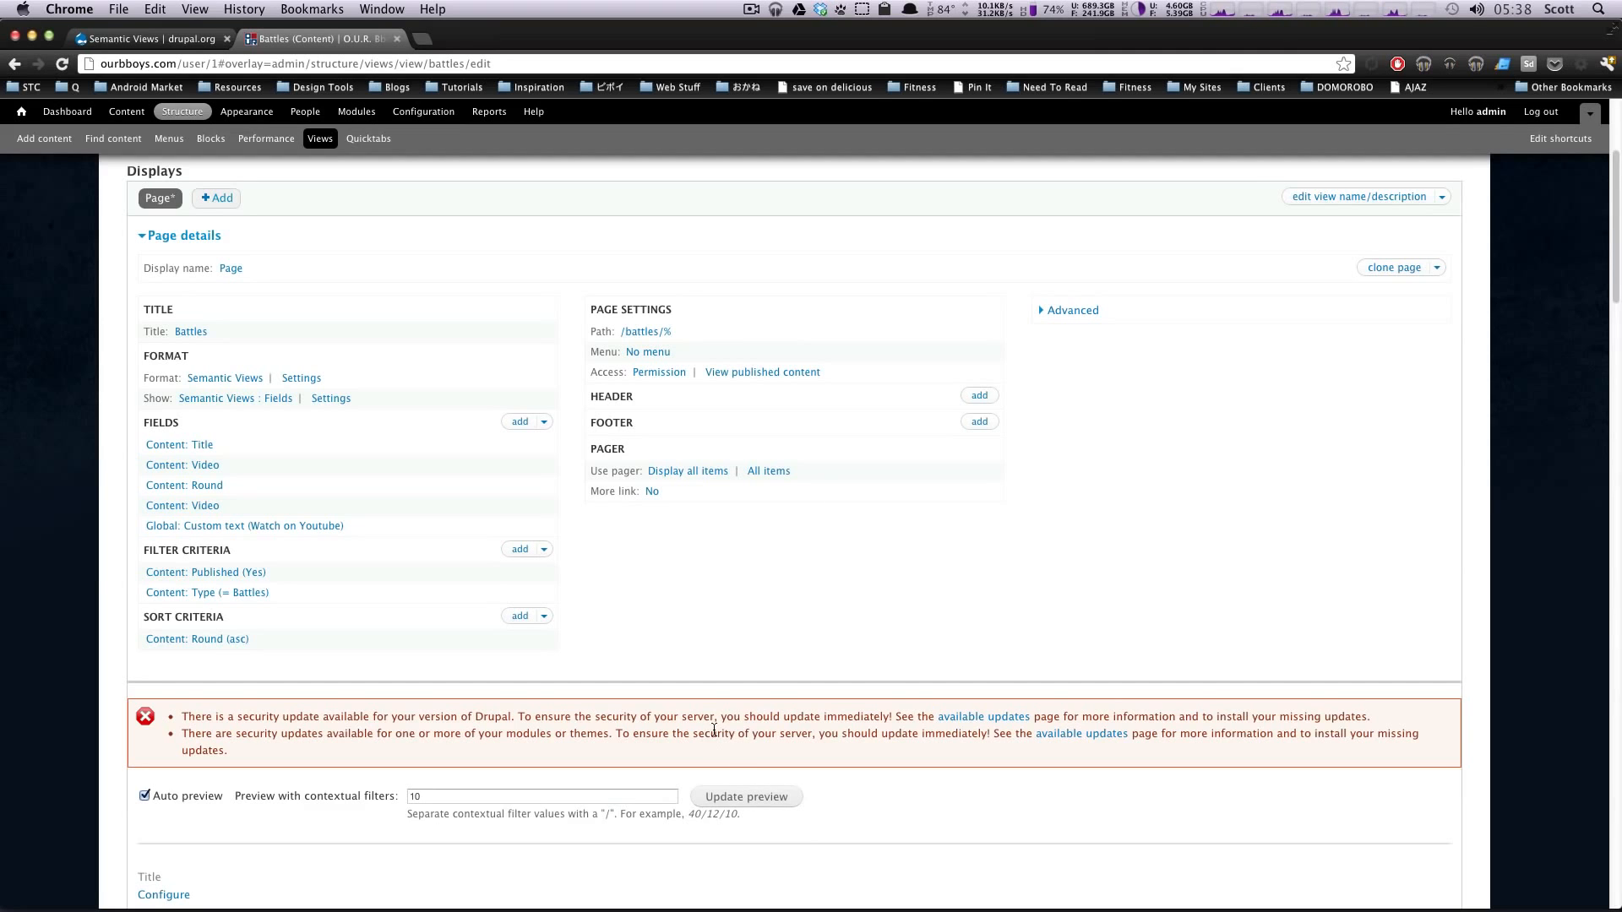
# Step: Inspect the markup of the "Flow Mo vs KGB" heading in the preview, and widen the element inspector
pyautogui.scroll(-15, 769, 768)
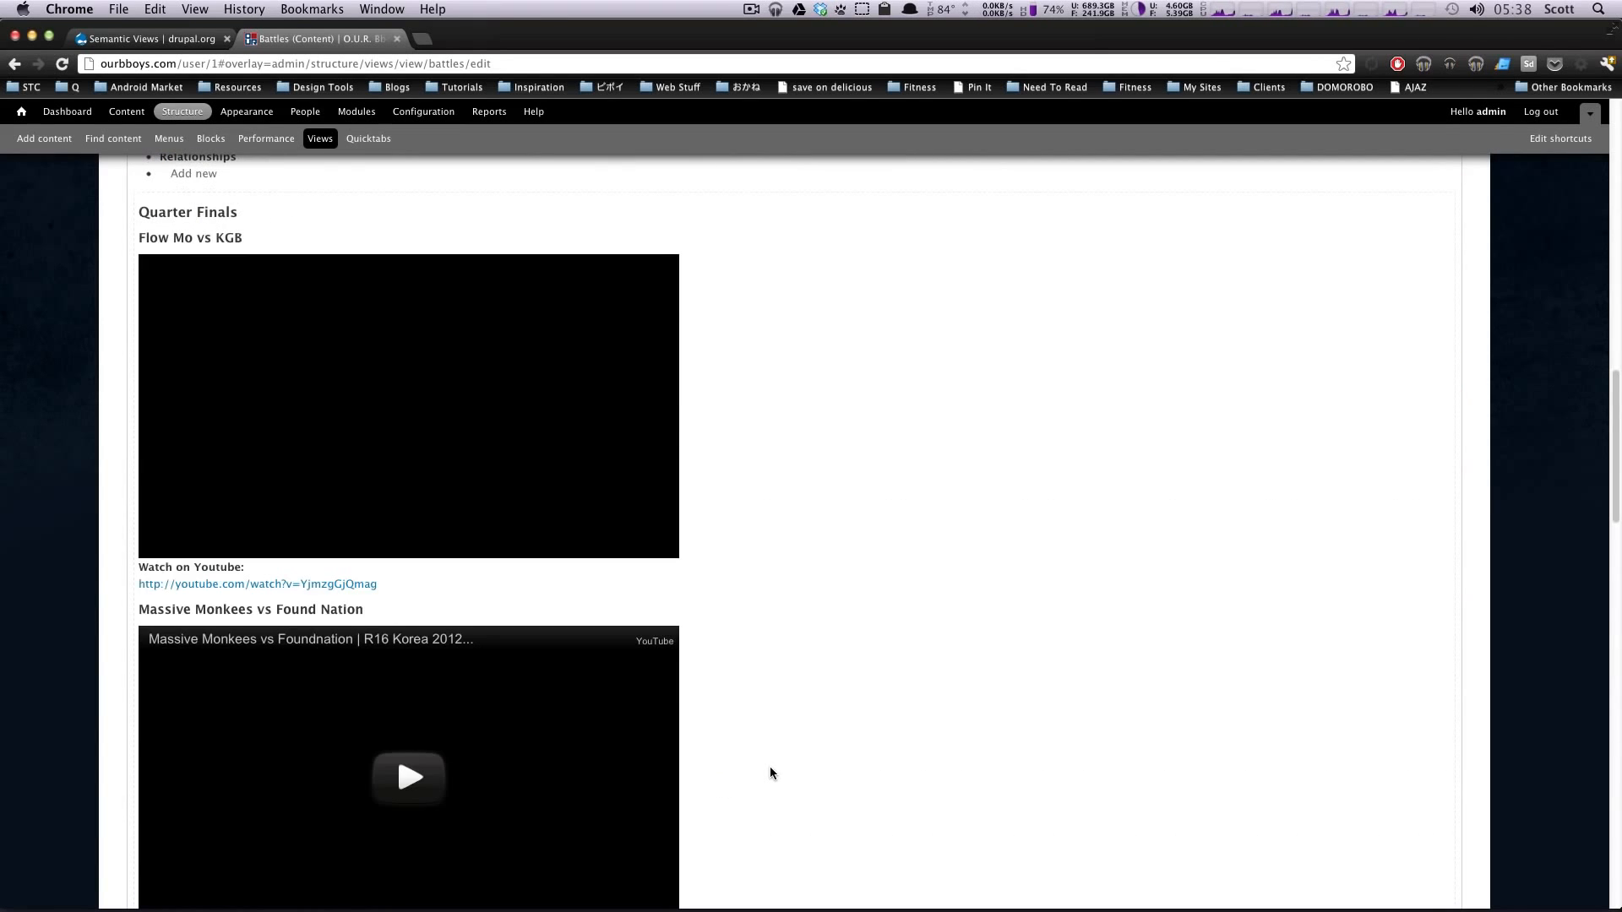
pyautogui.rightClick(178, 237)
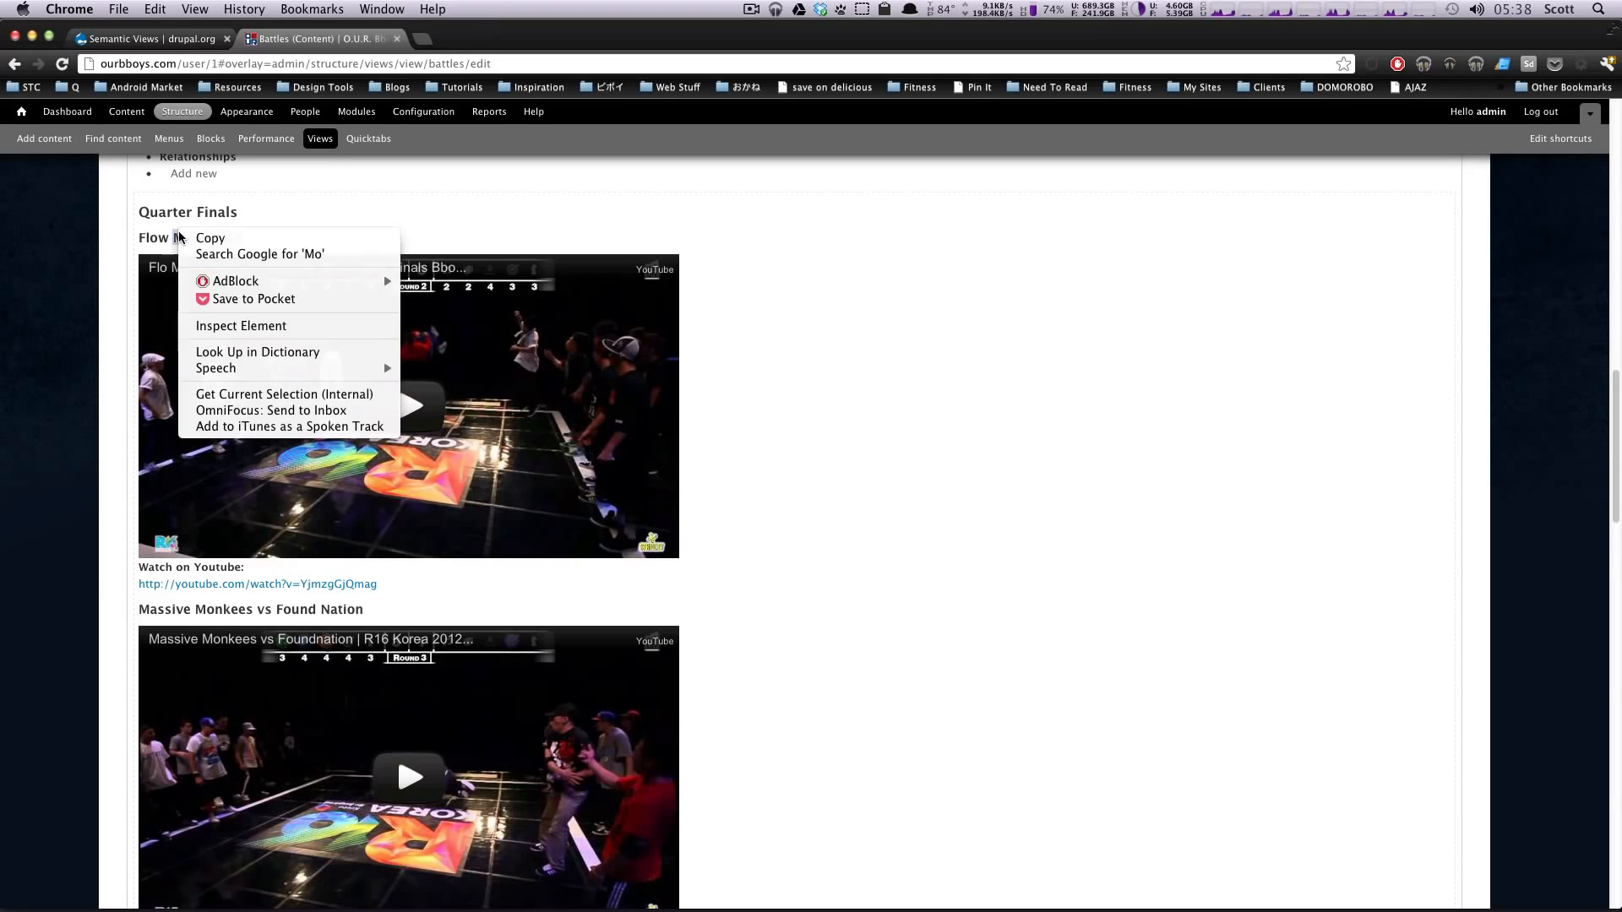
pyautogui.click(321, 327)
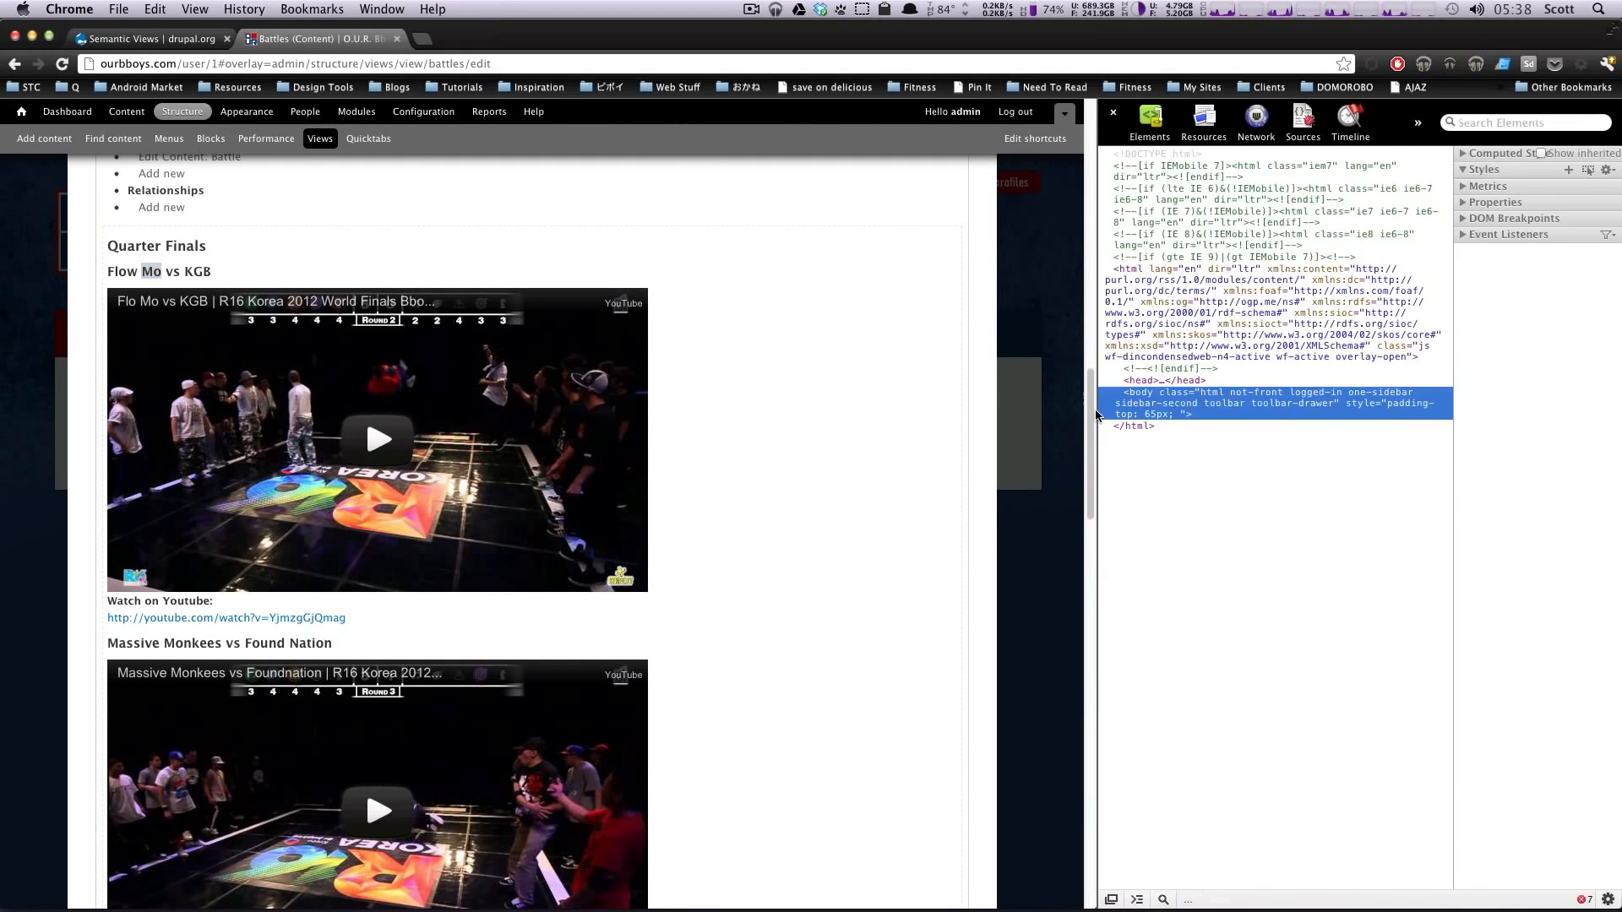
pyautogui.moveTo(1090, 408); pyautogui.dragTo(765, 405)
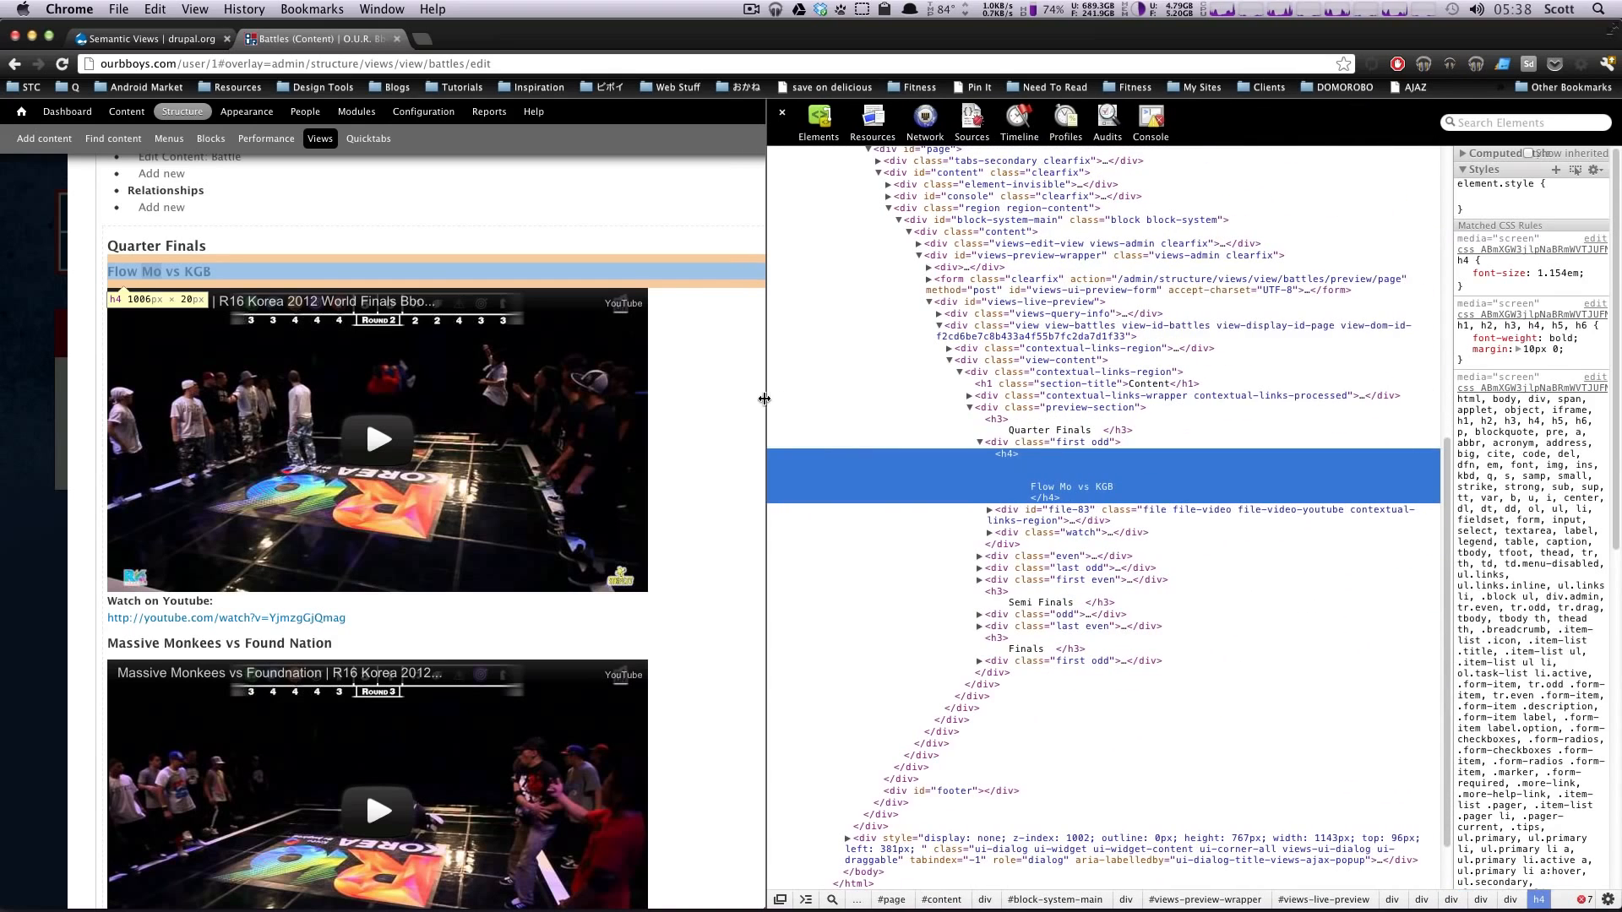
# Step: Compare the class attributes of the first three Quarter Finals row divs, and check the sample markup on the Semantic Views project page
pyautogui.click(975, 444)
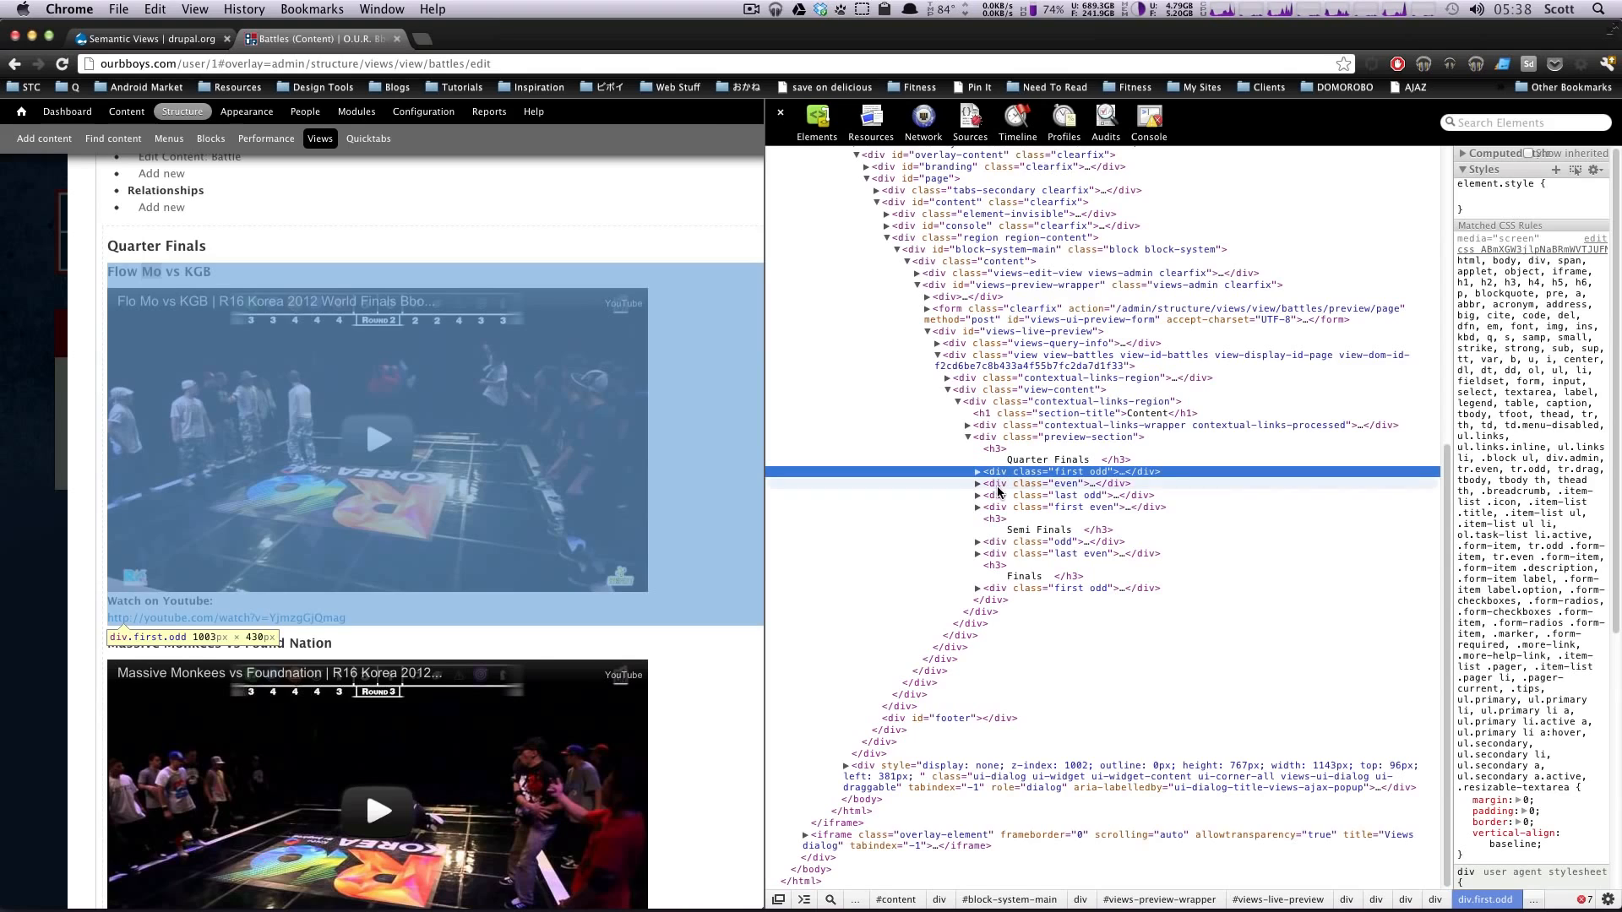
pyautogui.click(997, 487)
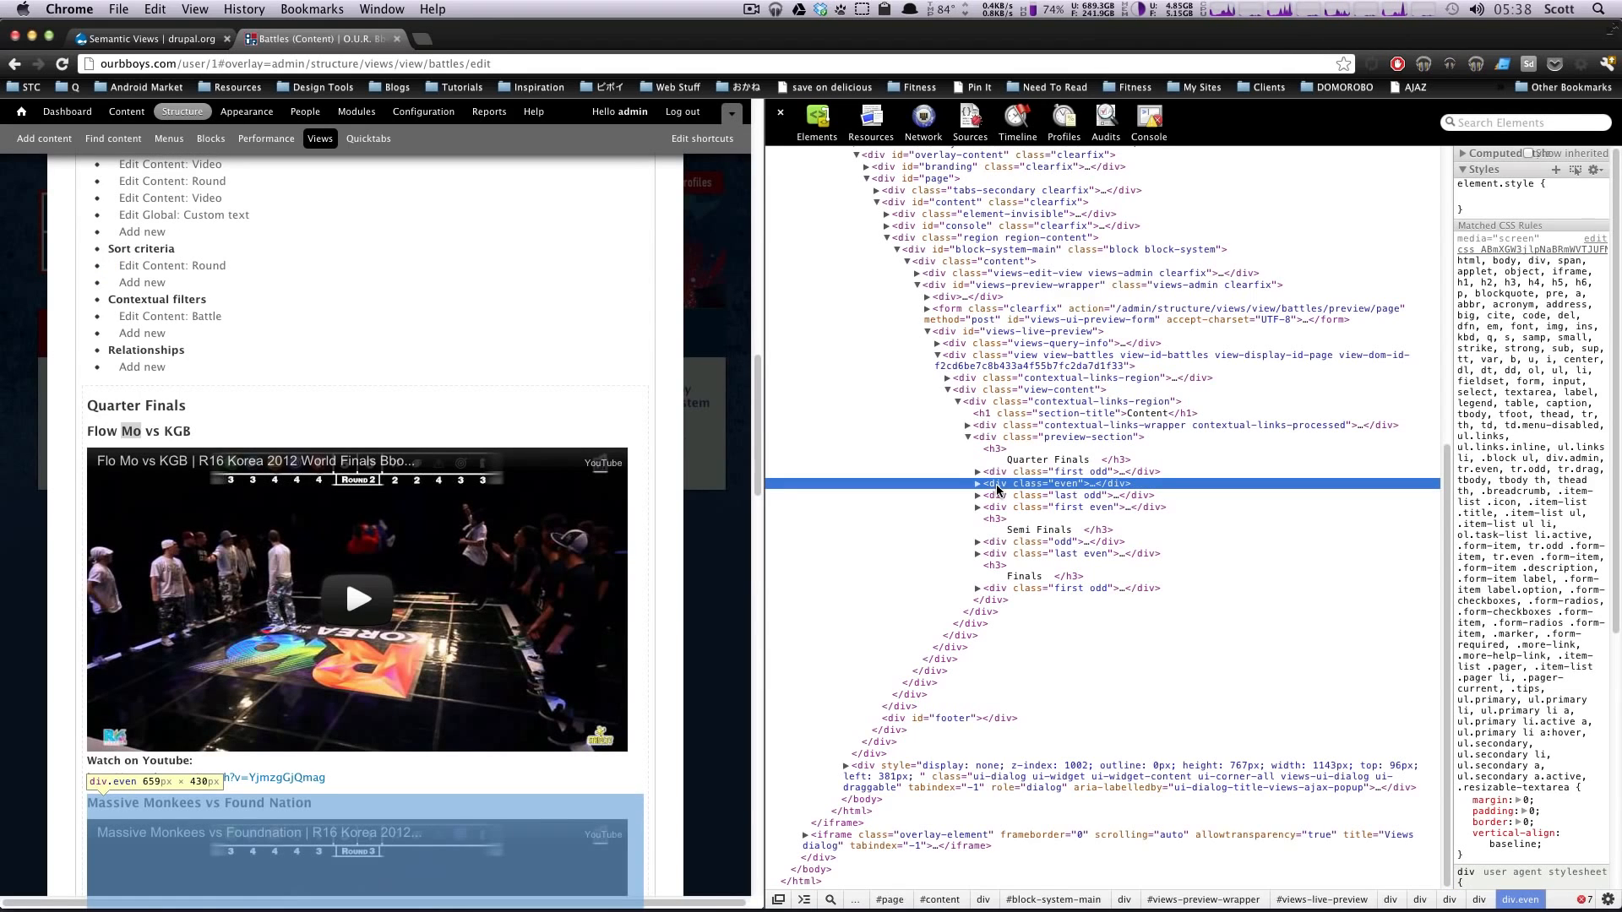
pyautogui.click(1001, 473)
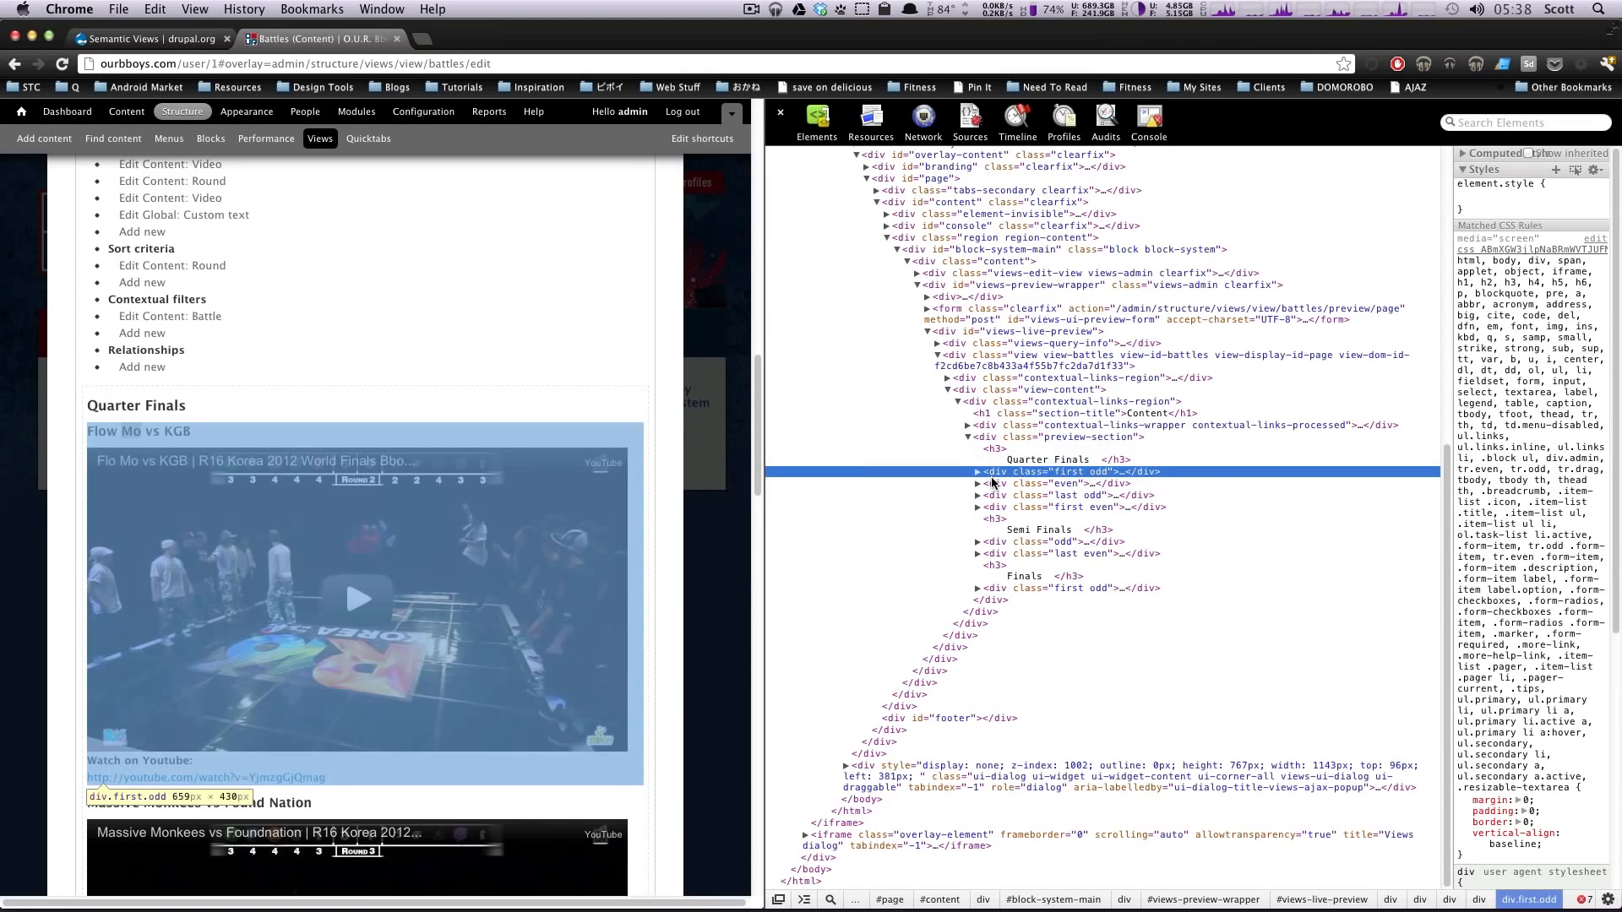
pyautogui.click(997, 485)
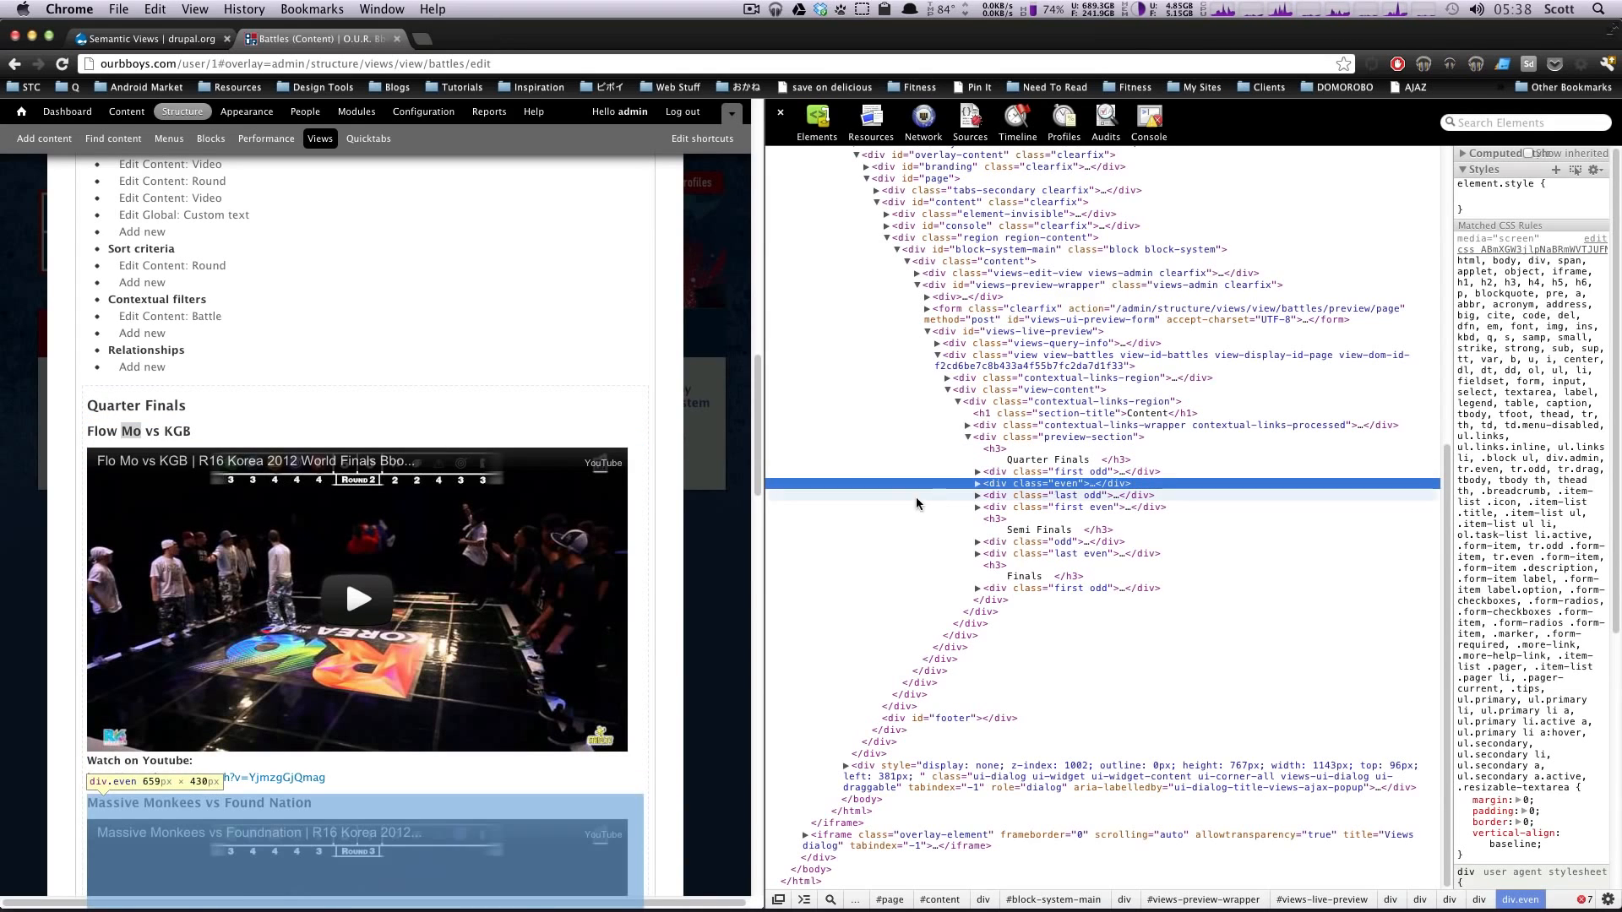
pyautogui.click(1000, 497)
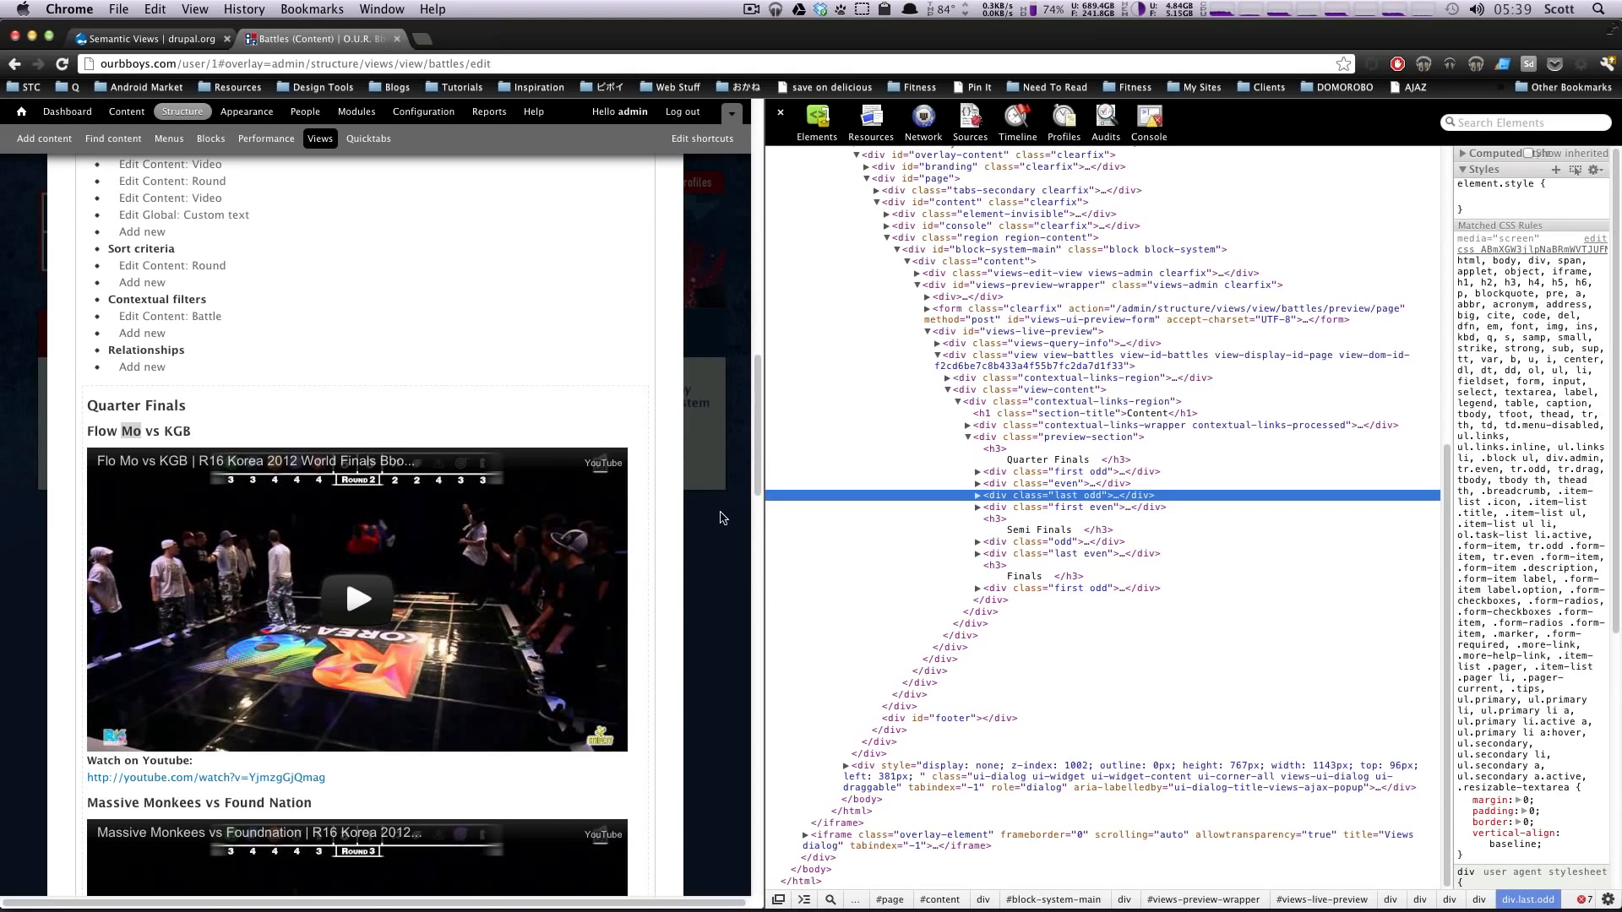
pyautogui.click(145, 31)
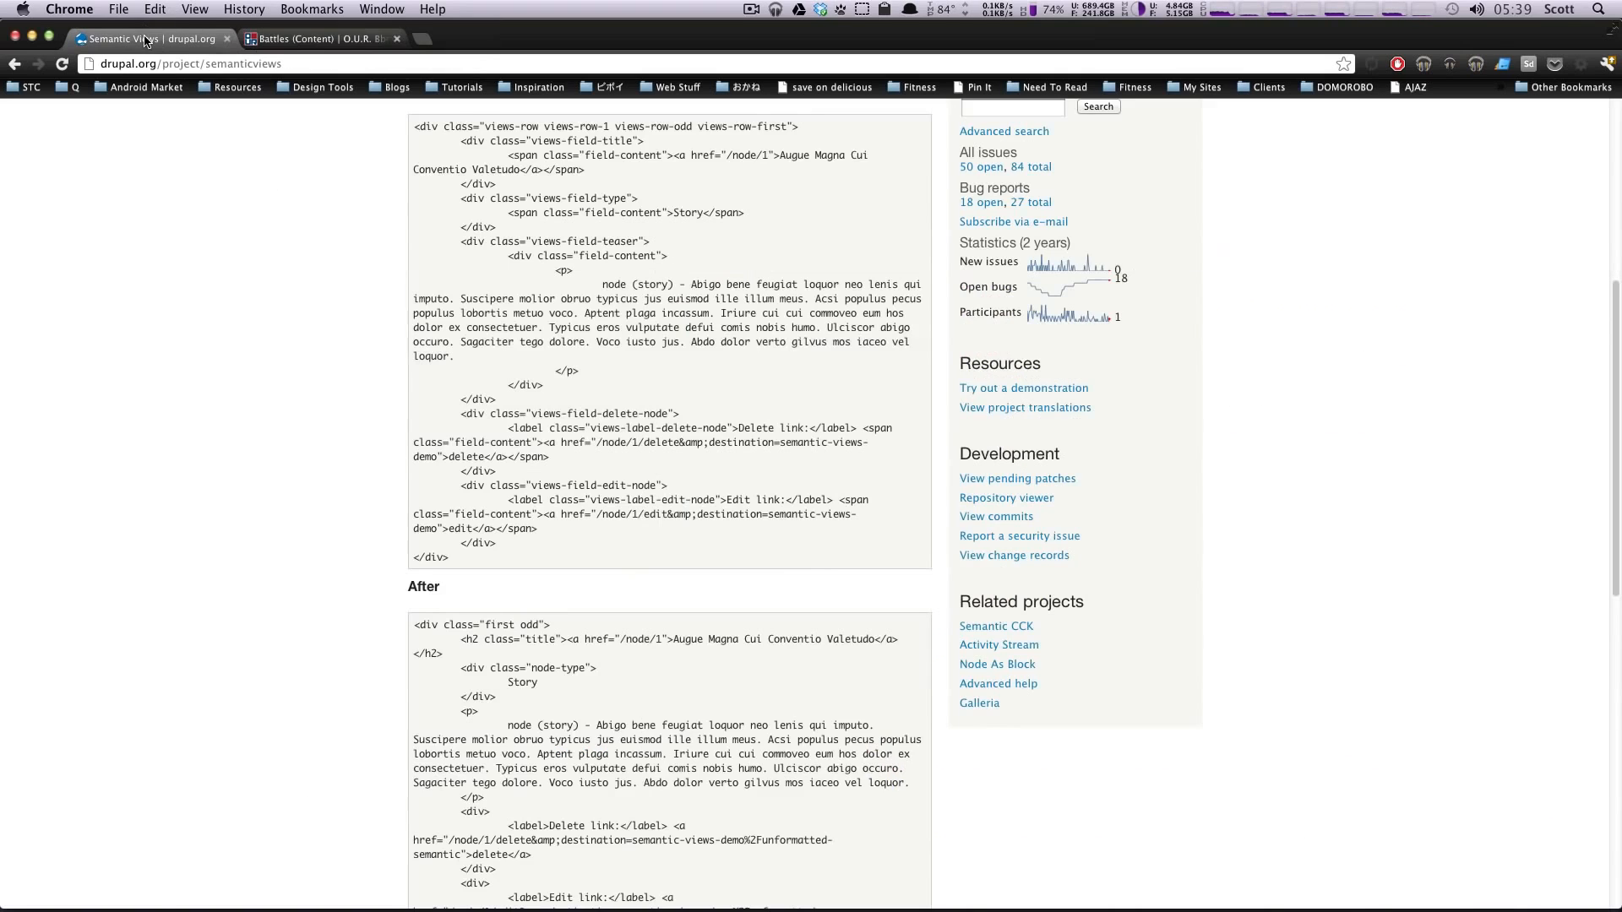
pyautogui.click(312, 38)
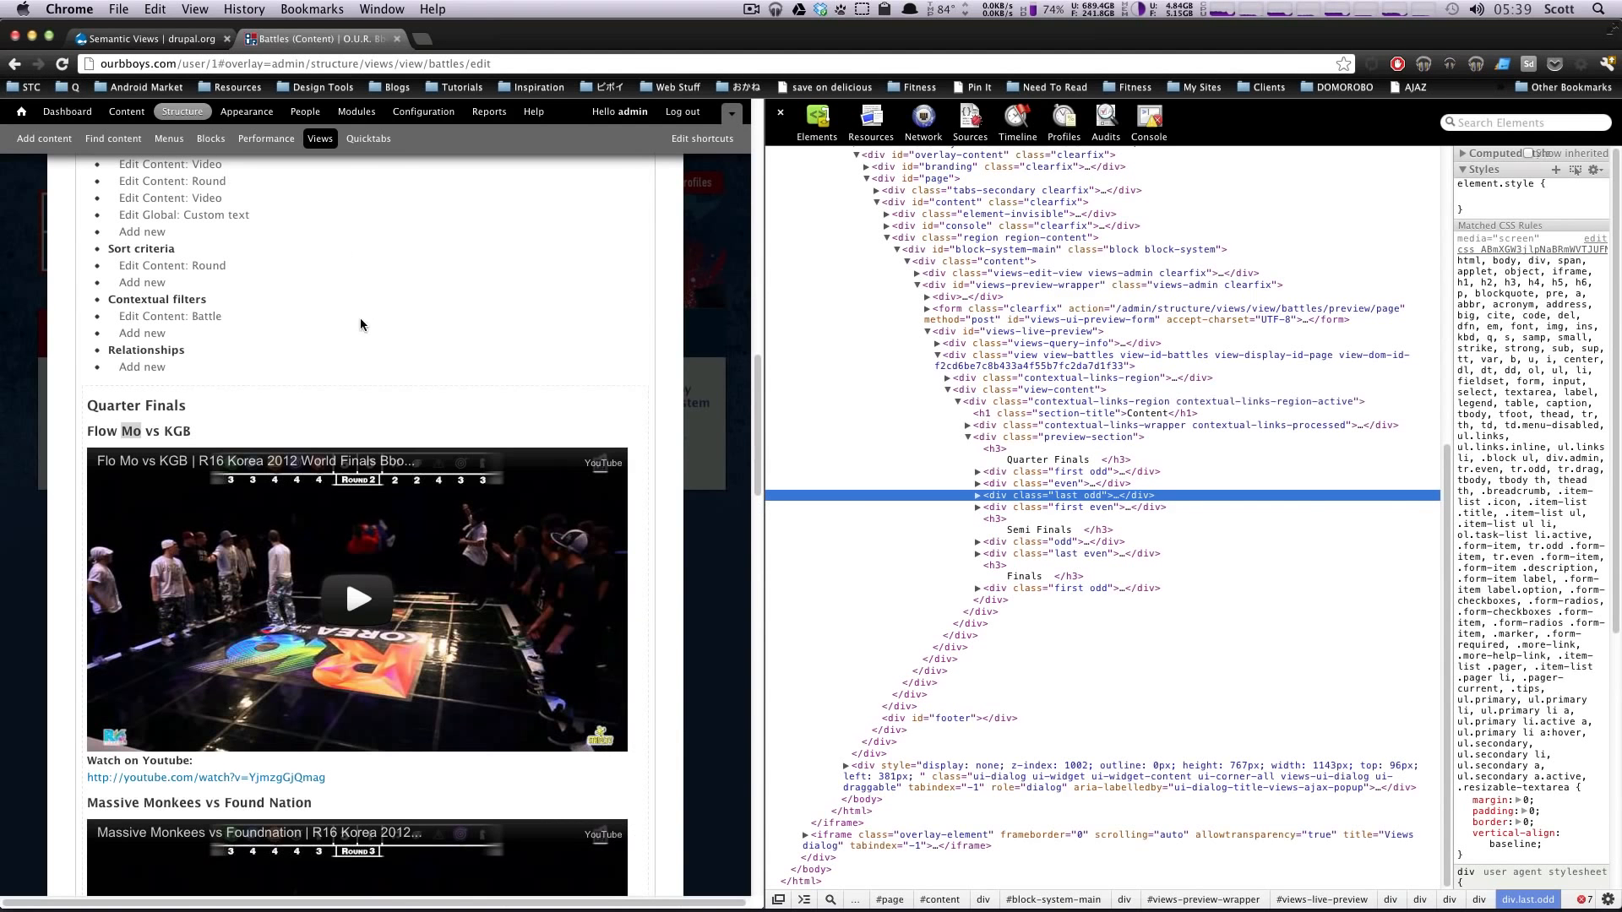
# Step: Close the element inspector and open the row style options for Semantic Views: Fields
pyautogui.scroll(10, 360, 318)
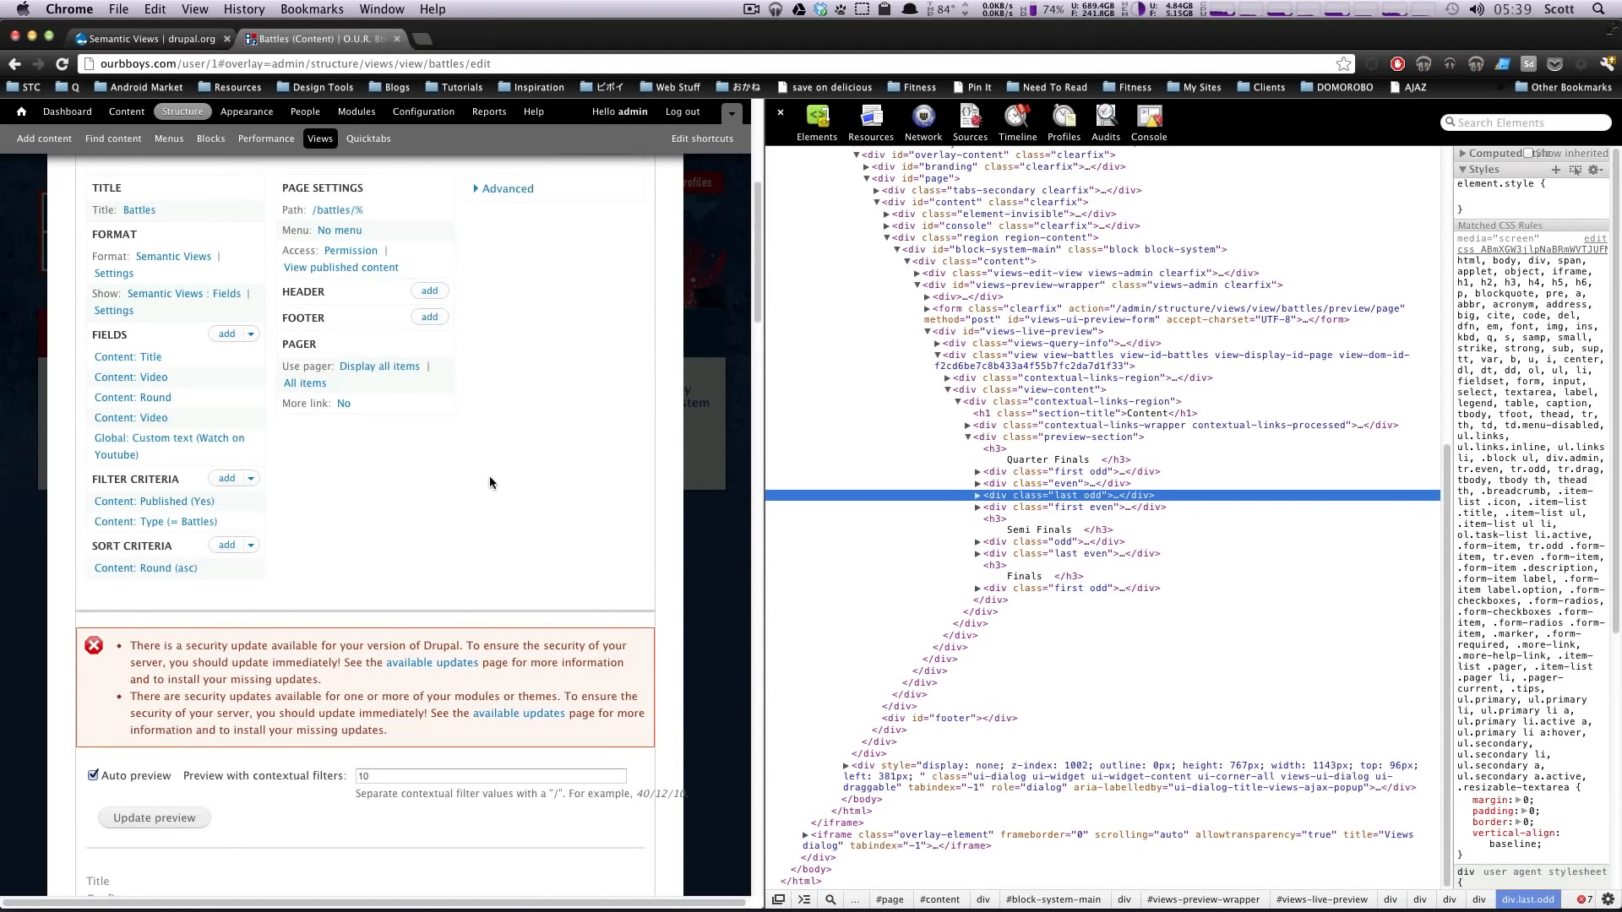
pyautogui.click(781, 112)
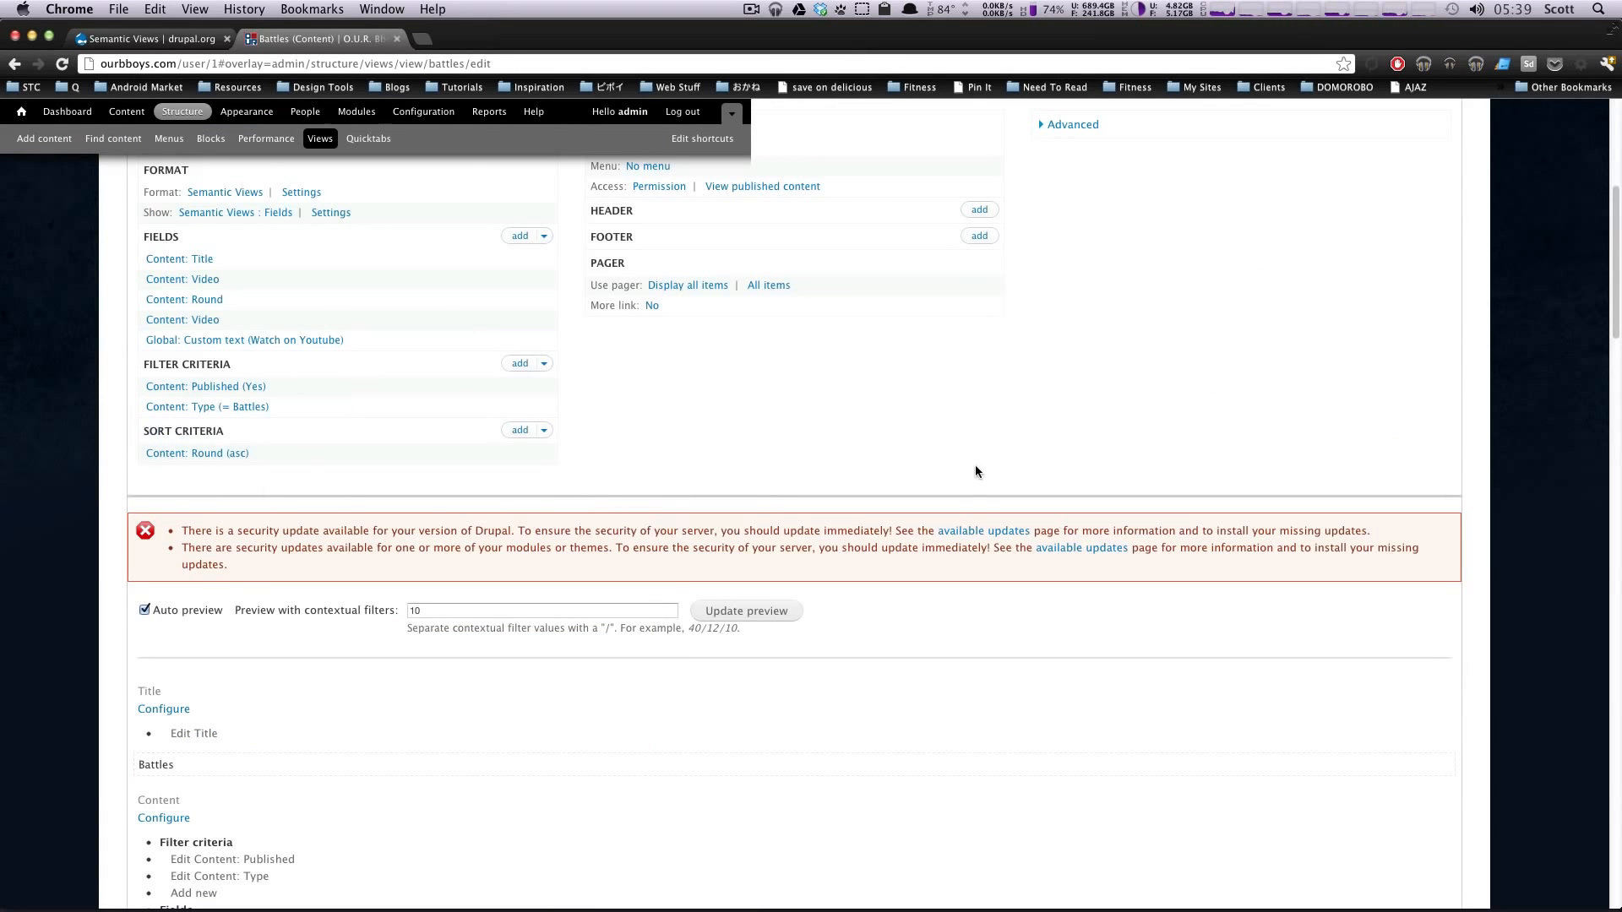
pyautogui.scroll(5, 352, 287)
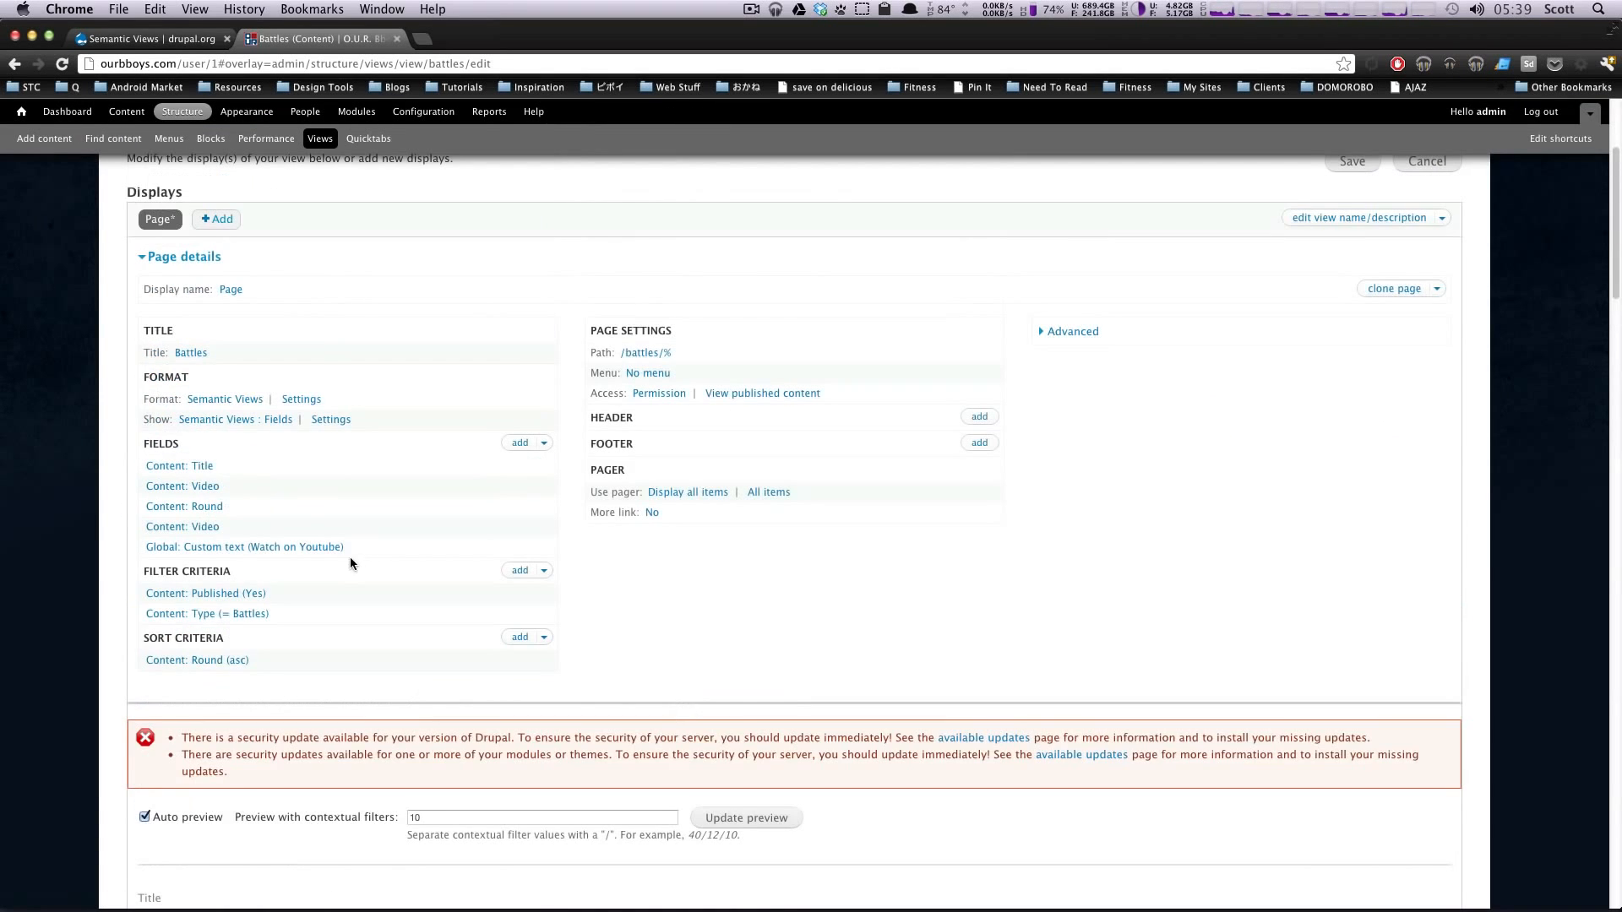
pyautogui.click(342, 427)
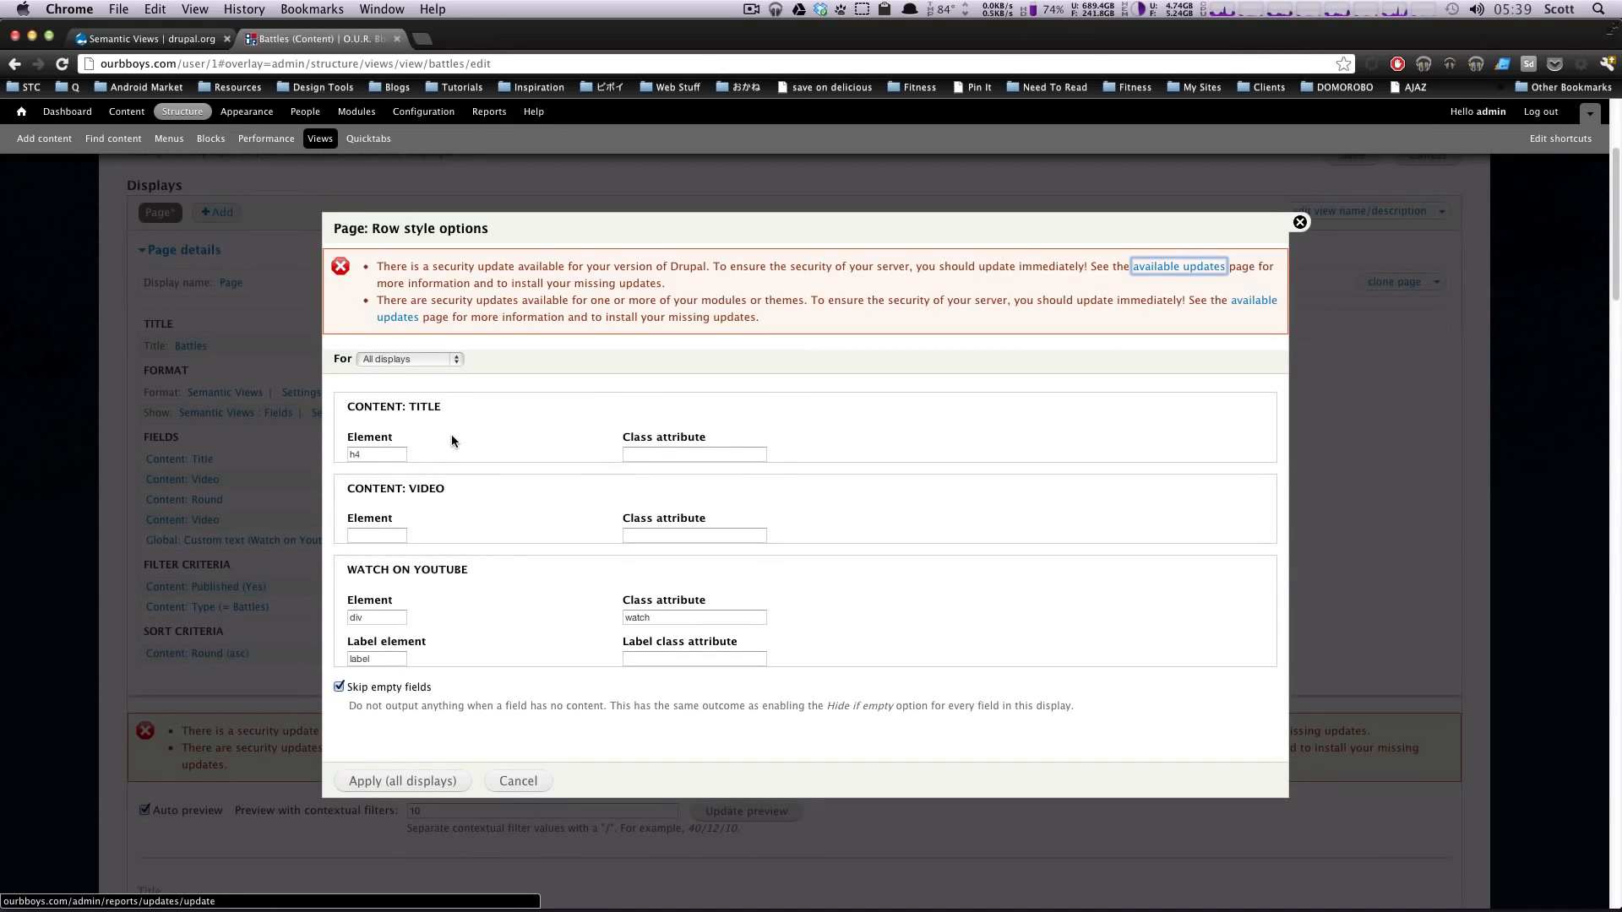
# Step: Review the Content: Title, Content: Video and Watch on Youtube field groups in the row style options
pyautogui.moveTo(381, 488); pyautogui.dragTo(451, 493)
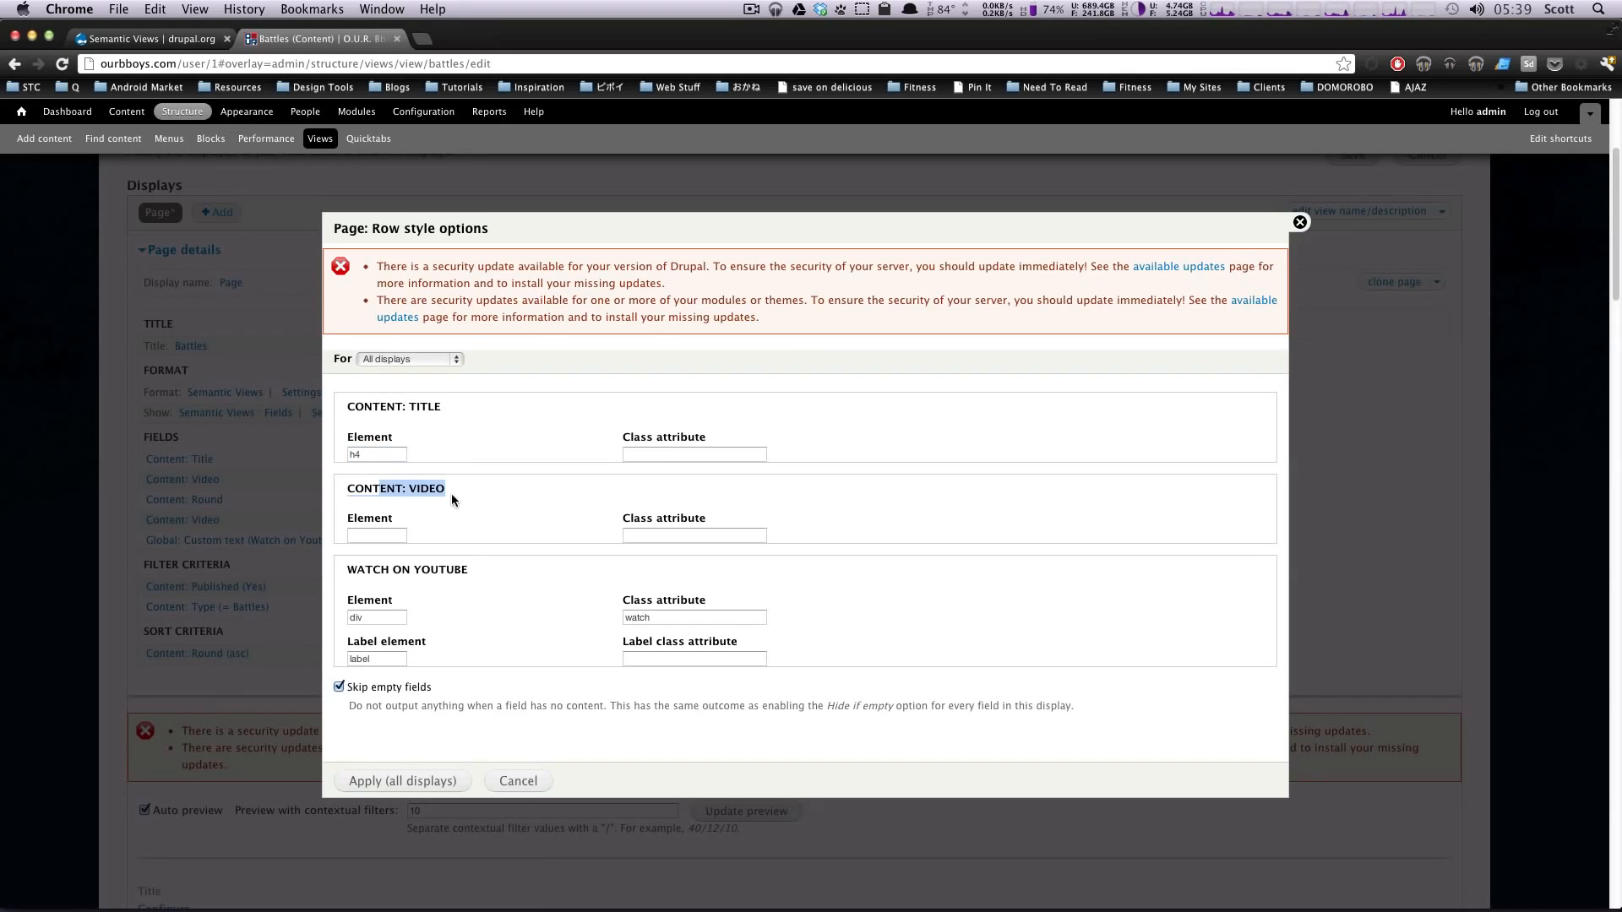
pyautogui.moveTo(390, 407); pyautogui.dragTo(446, 408)
pyautogui.moveTo(373, 489); pyautogui.dragTo(448, 489)
pyautogui.moveTo(341, 571); pyautogui.dragTo(471, 573)
pyautogui.scroll(-1, 507, 596)
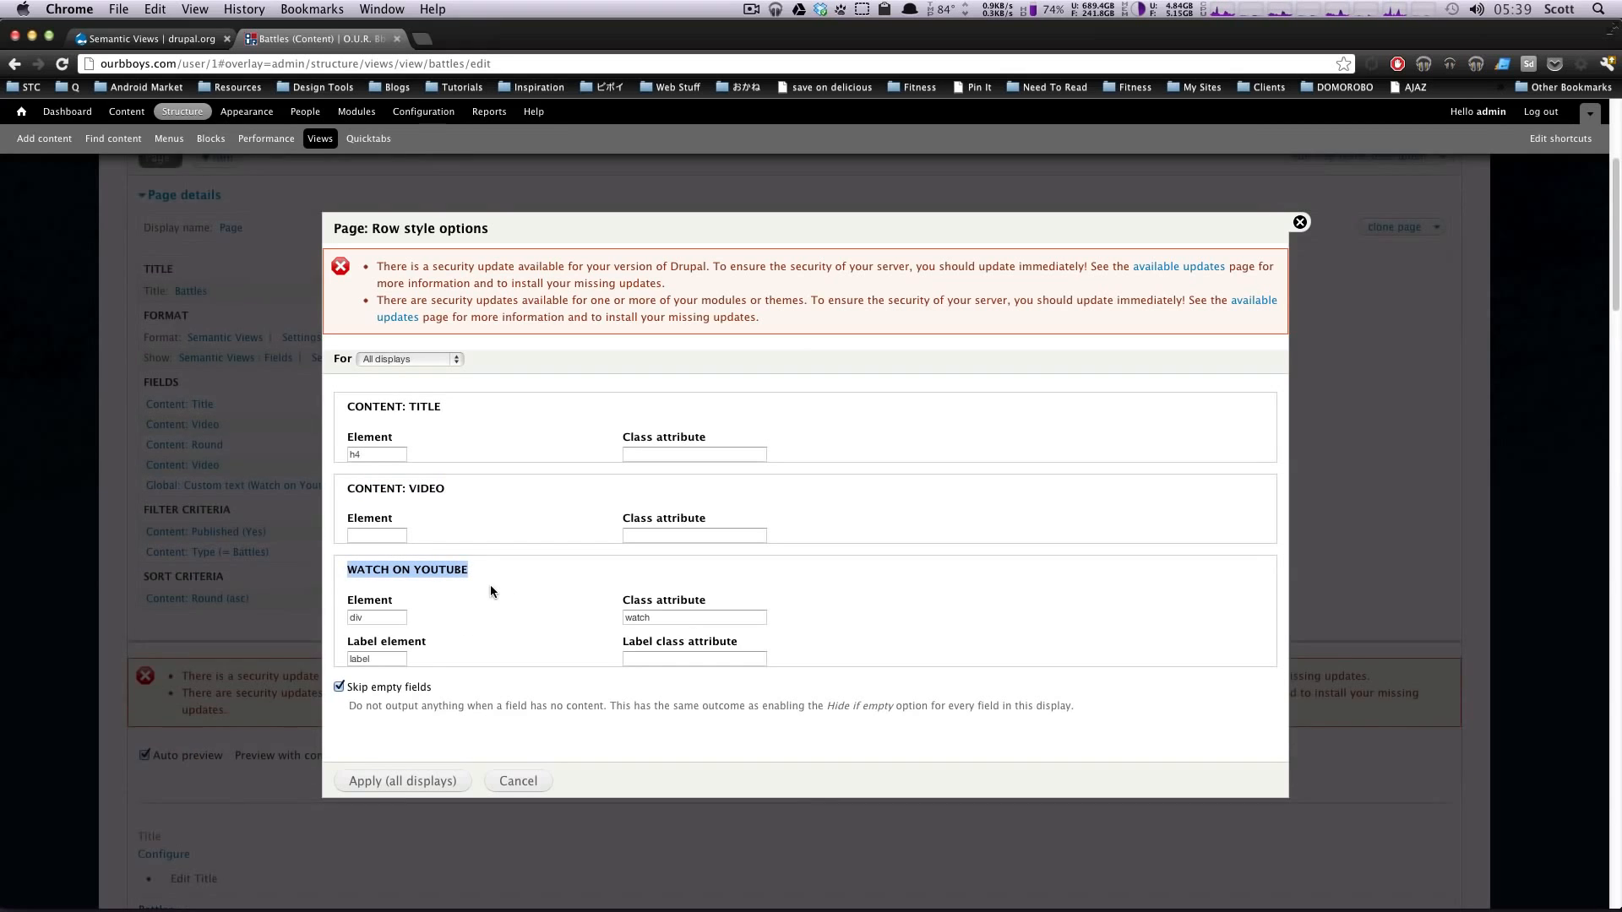
pyautogui.scroll(3, 490, 584)
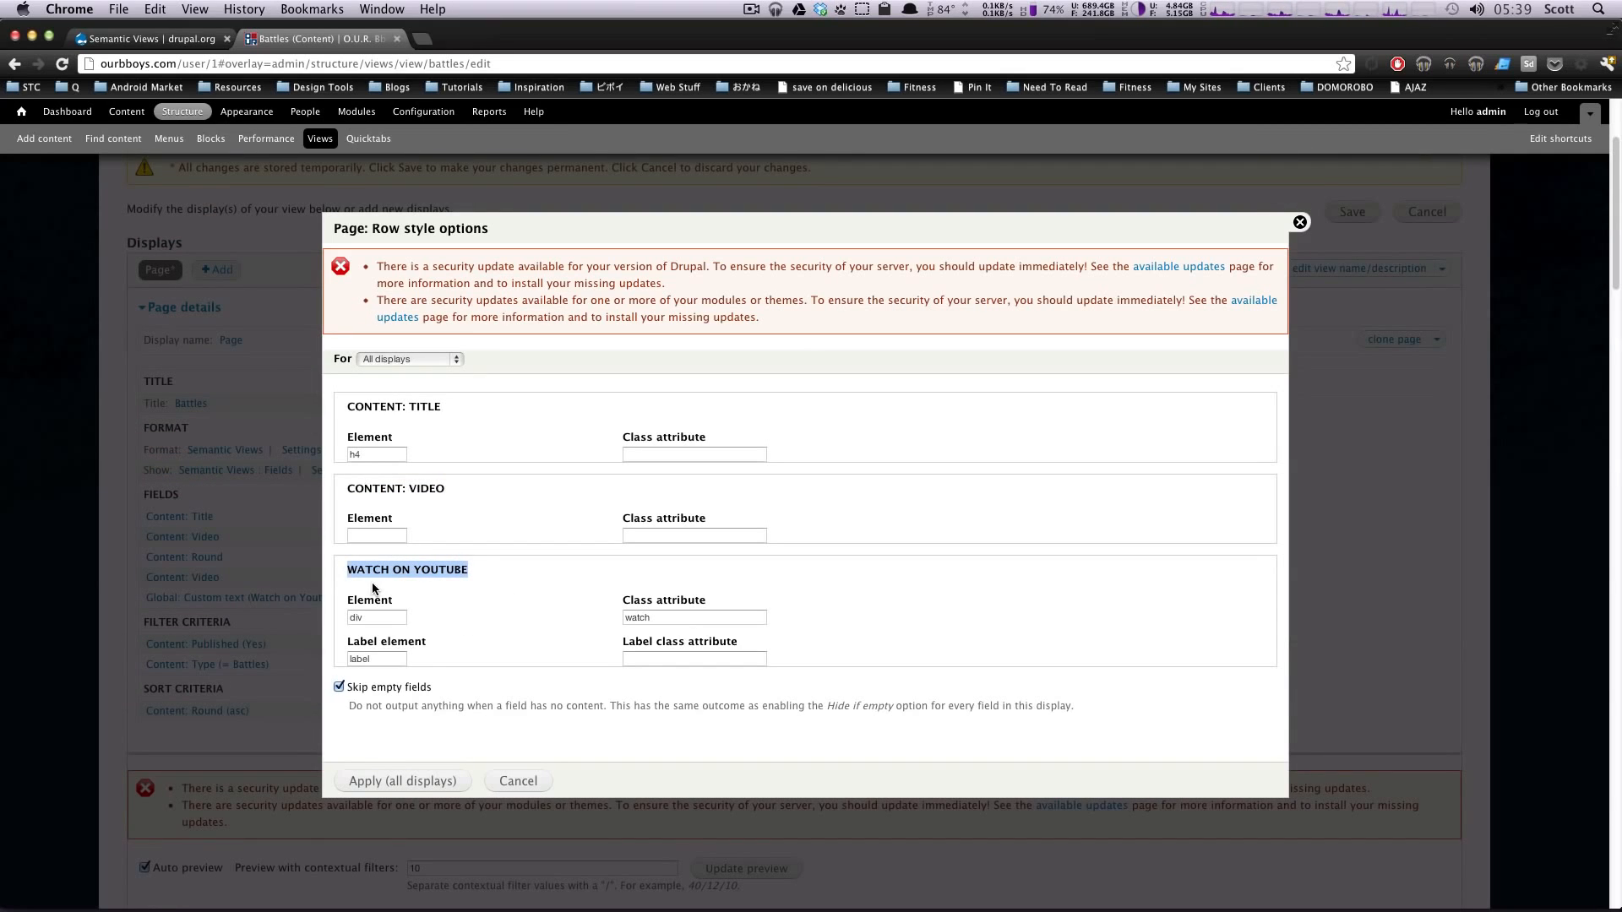
# Step: Examine the element settings of the title and video fields, and the element, class and label element of Watch on Youtube
pyautogui.click(386, 454)
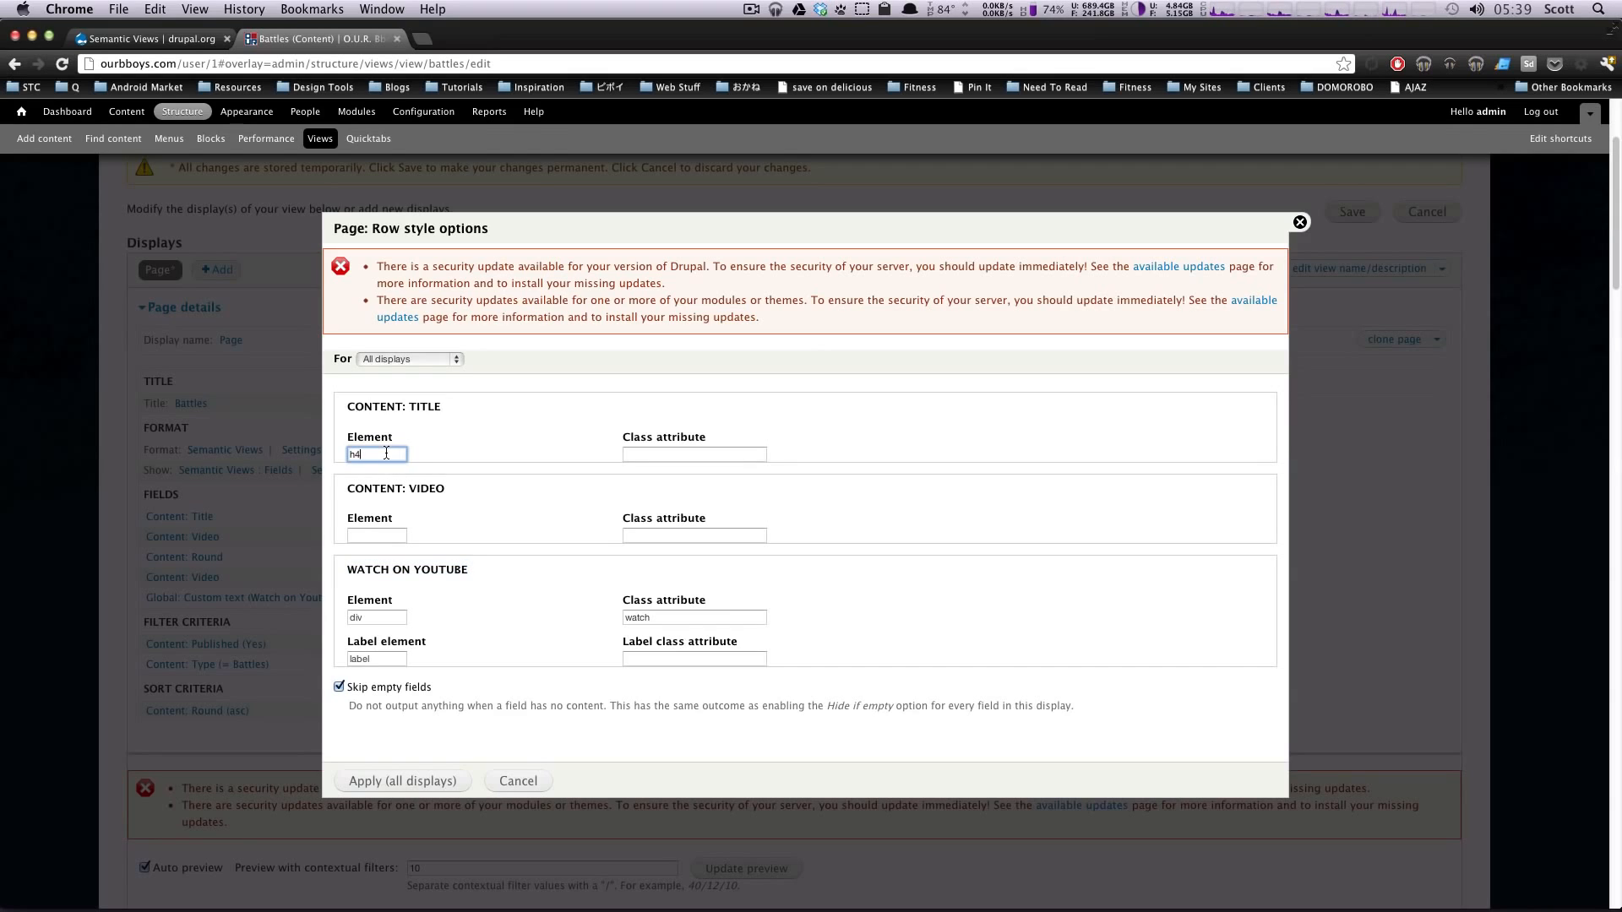
pyautogui.click(386, 536)
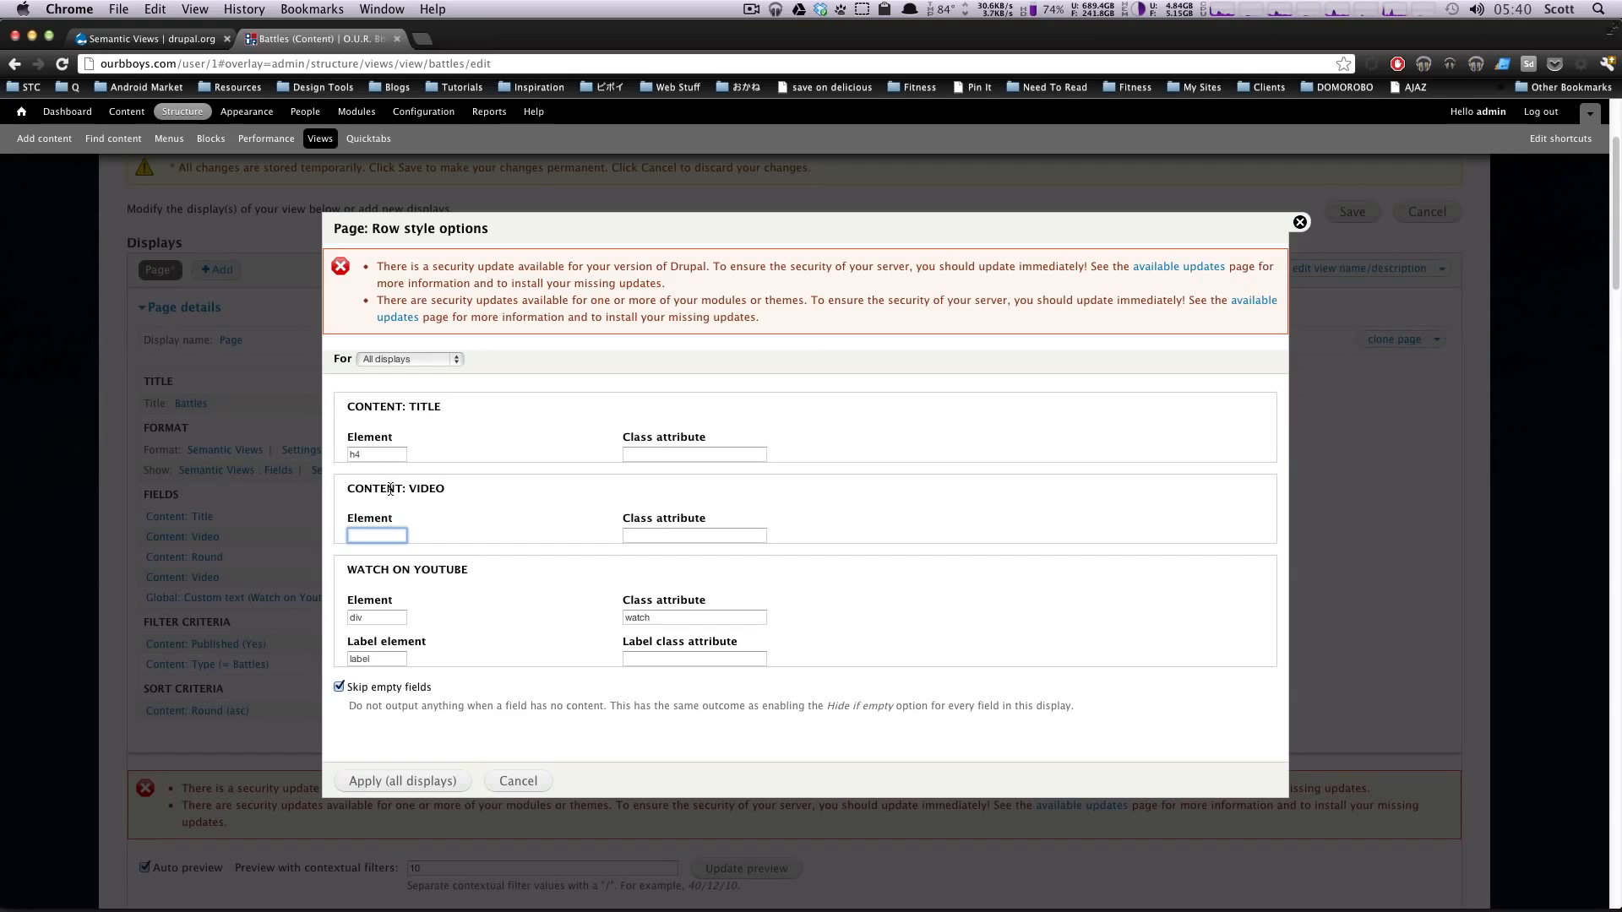
pyautogui.moveTo(394, 488); pyautogui.dragTo(478, 493)
pyautogui.click(479, 494)
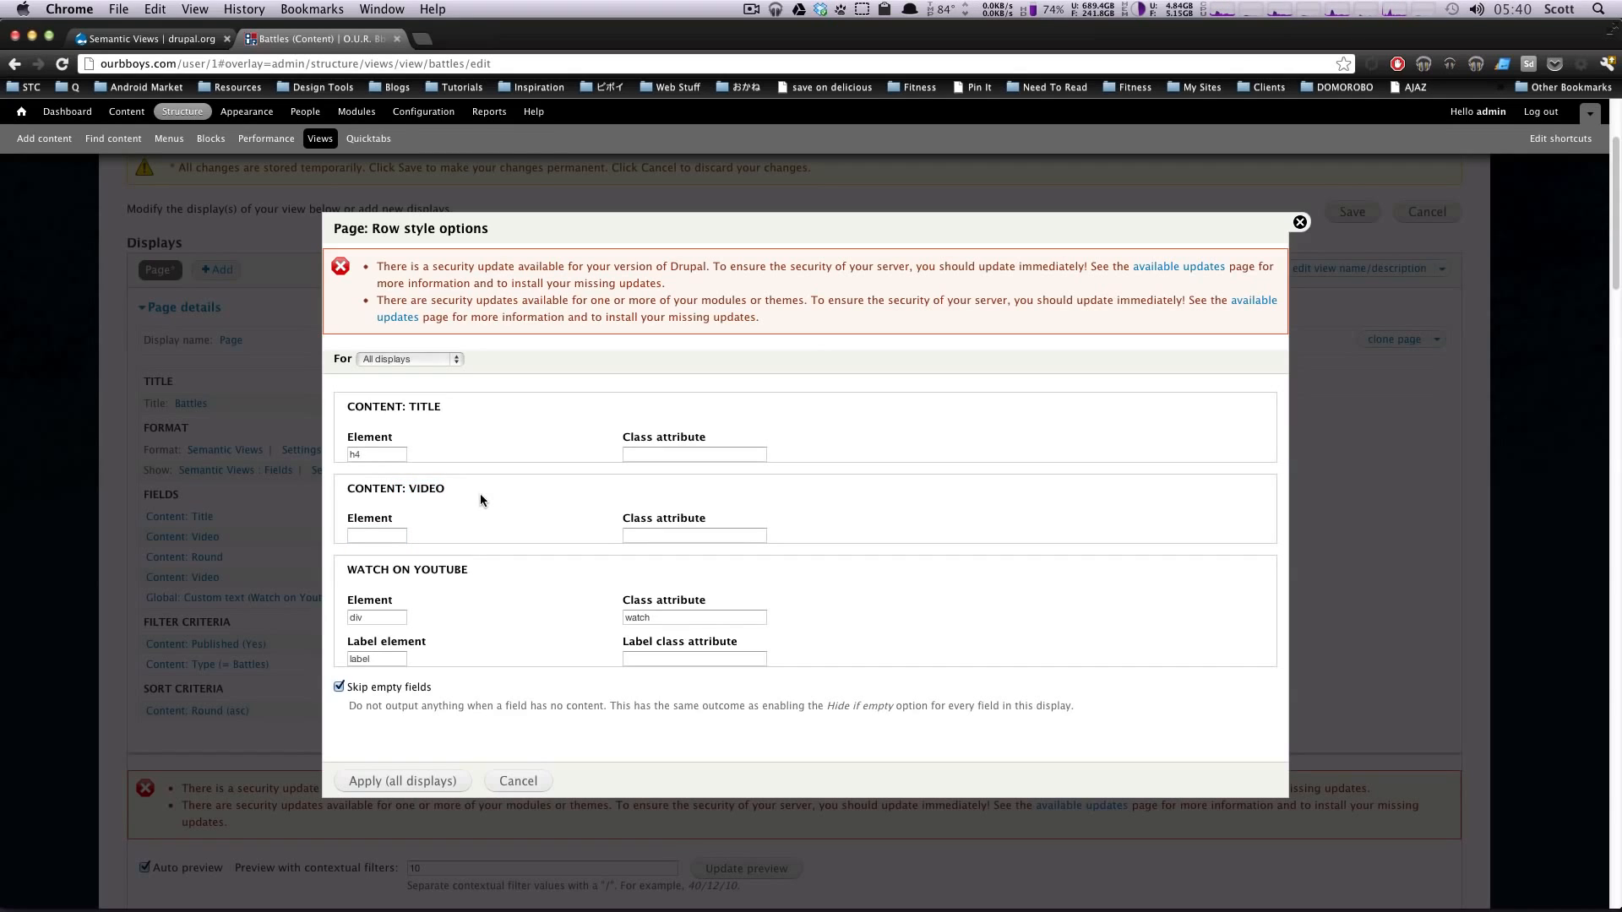
pyautogui.click(363, 535)
pyautogui.click(384, 618)
pyautogui.press('Tab')
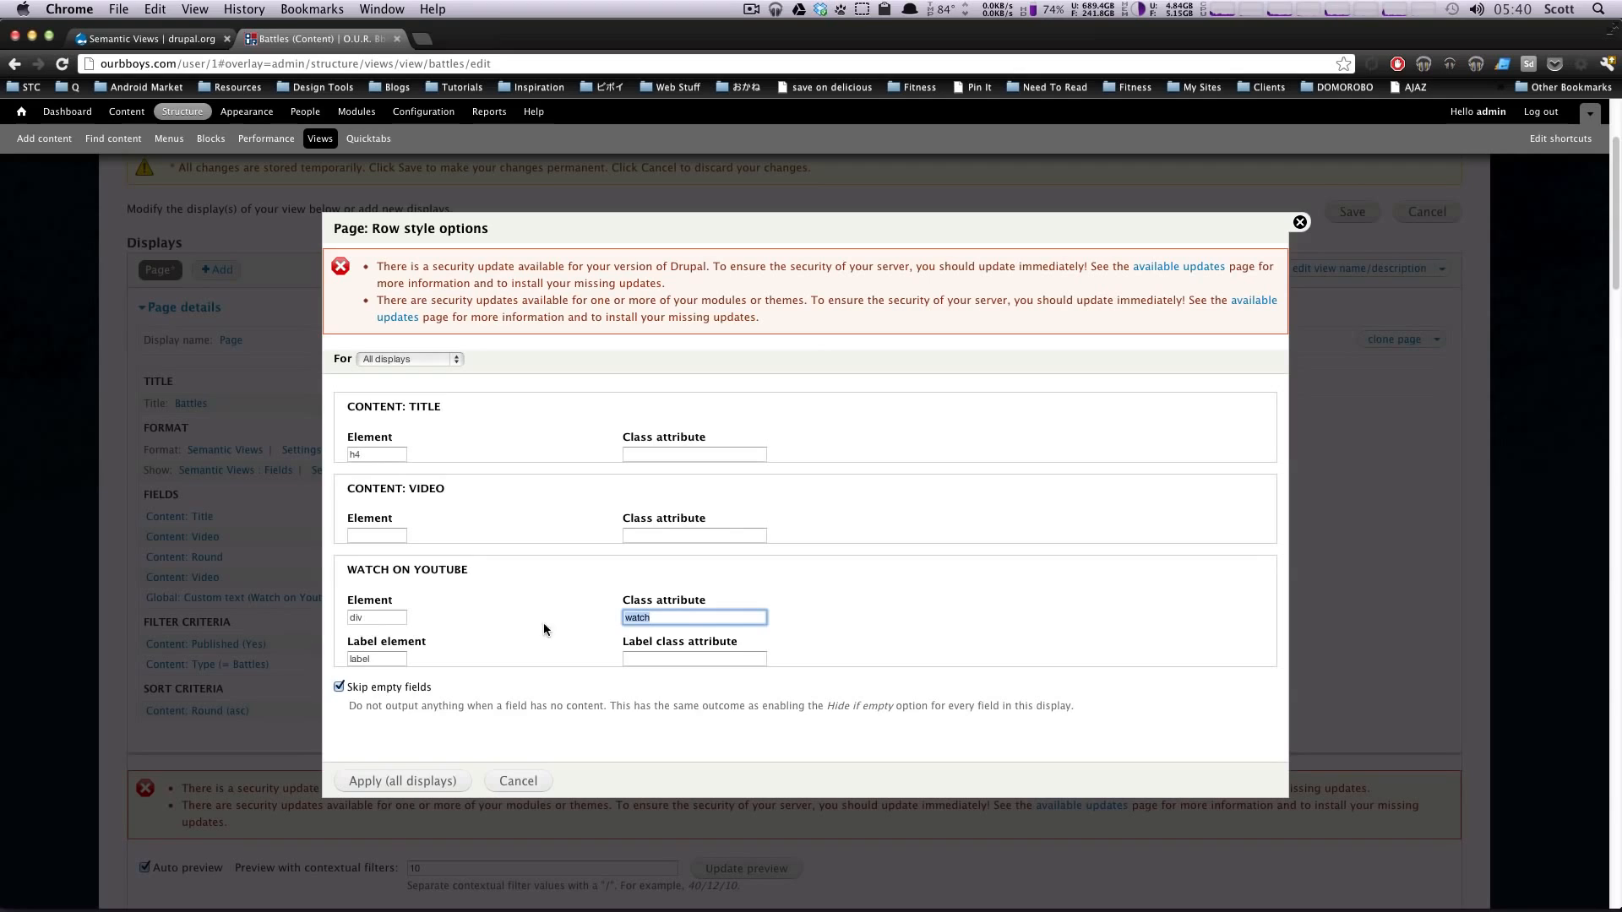
pyautogui.click(405, 658)
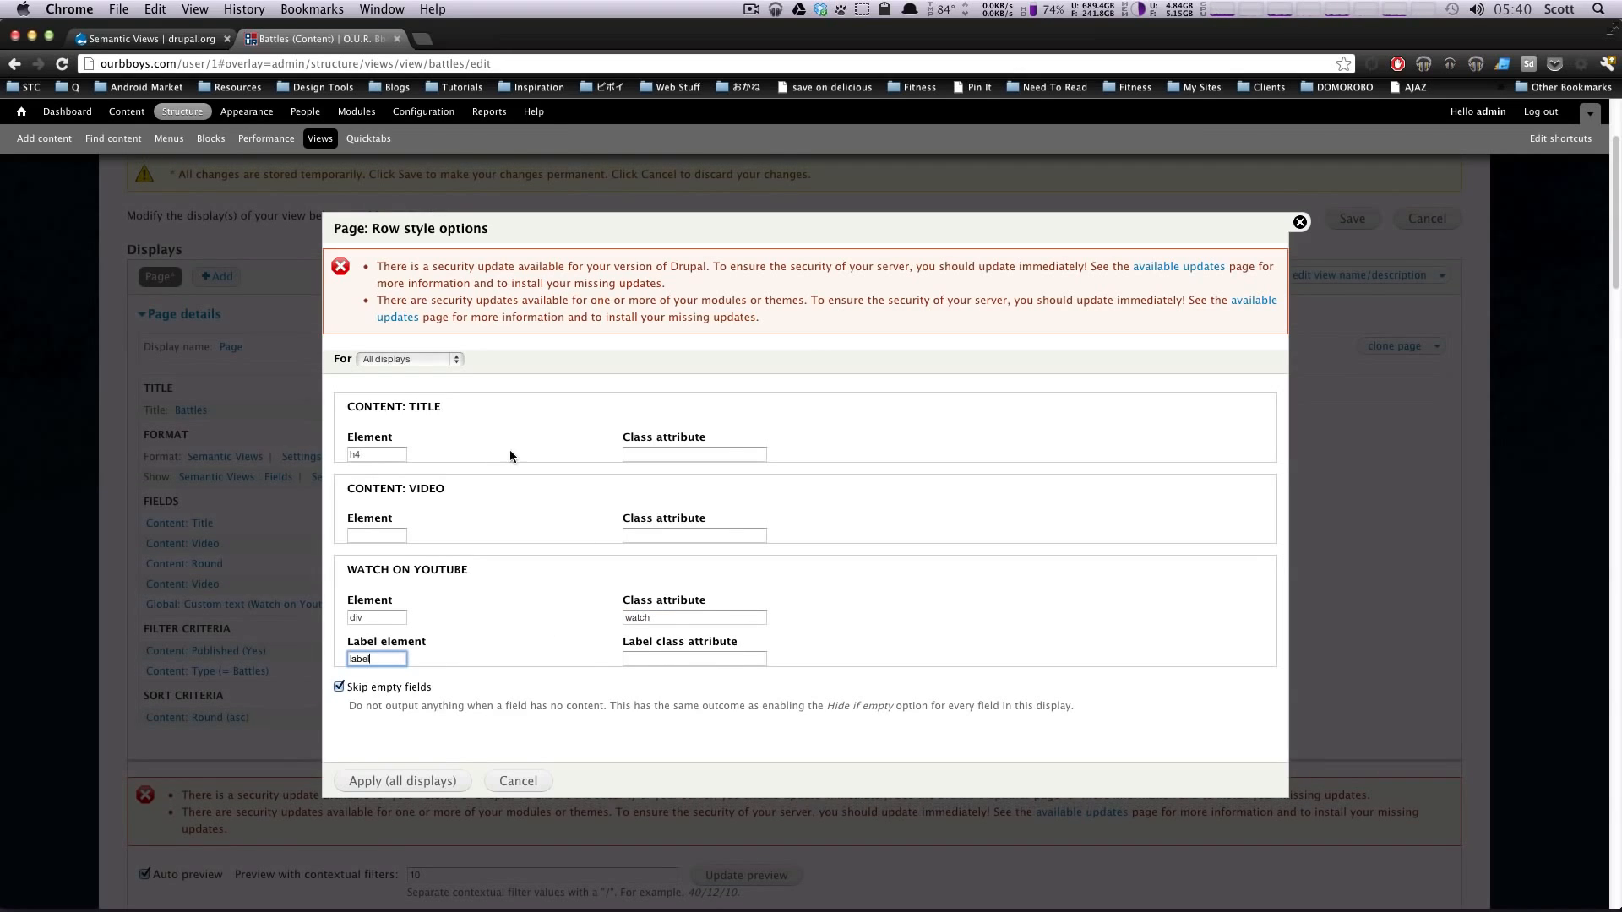
pyautogui.click(390, 454)
# Step: Review the Skip empty fields option and its description in the row style options
pyautogui.scroll(-3, 642, 459)
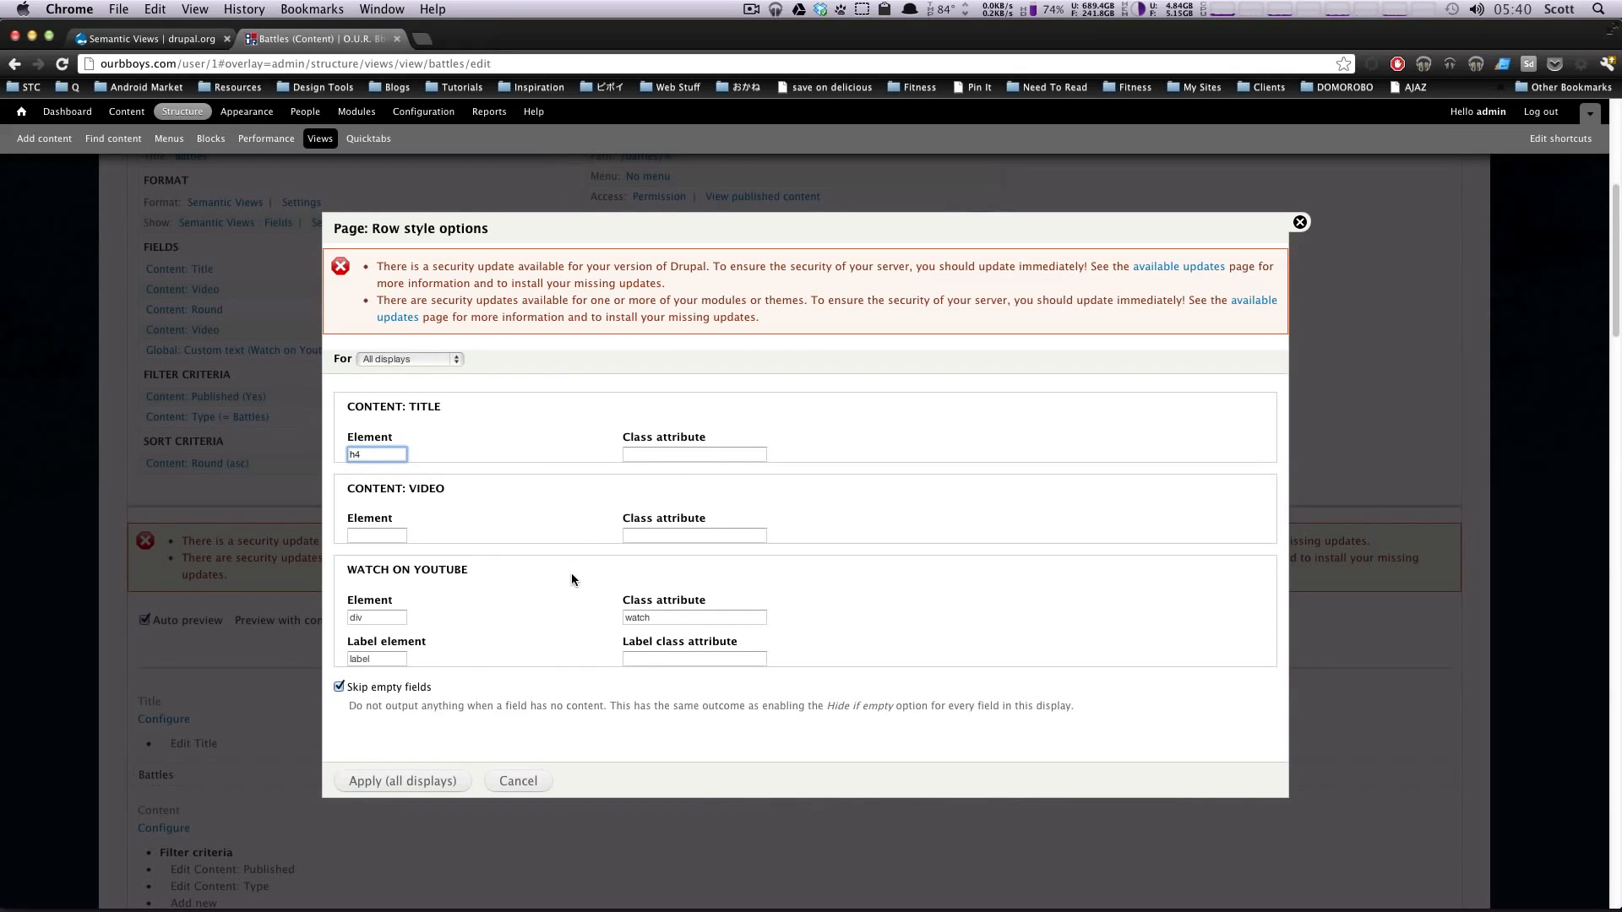
pyautogui.moveTo(453, 689); pyautogui.dragTo(348, 689)
pyautogui.click(534, 728)
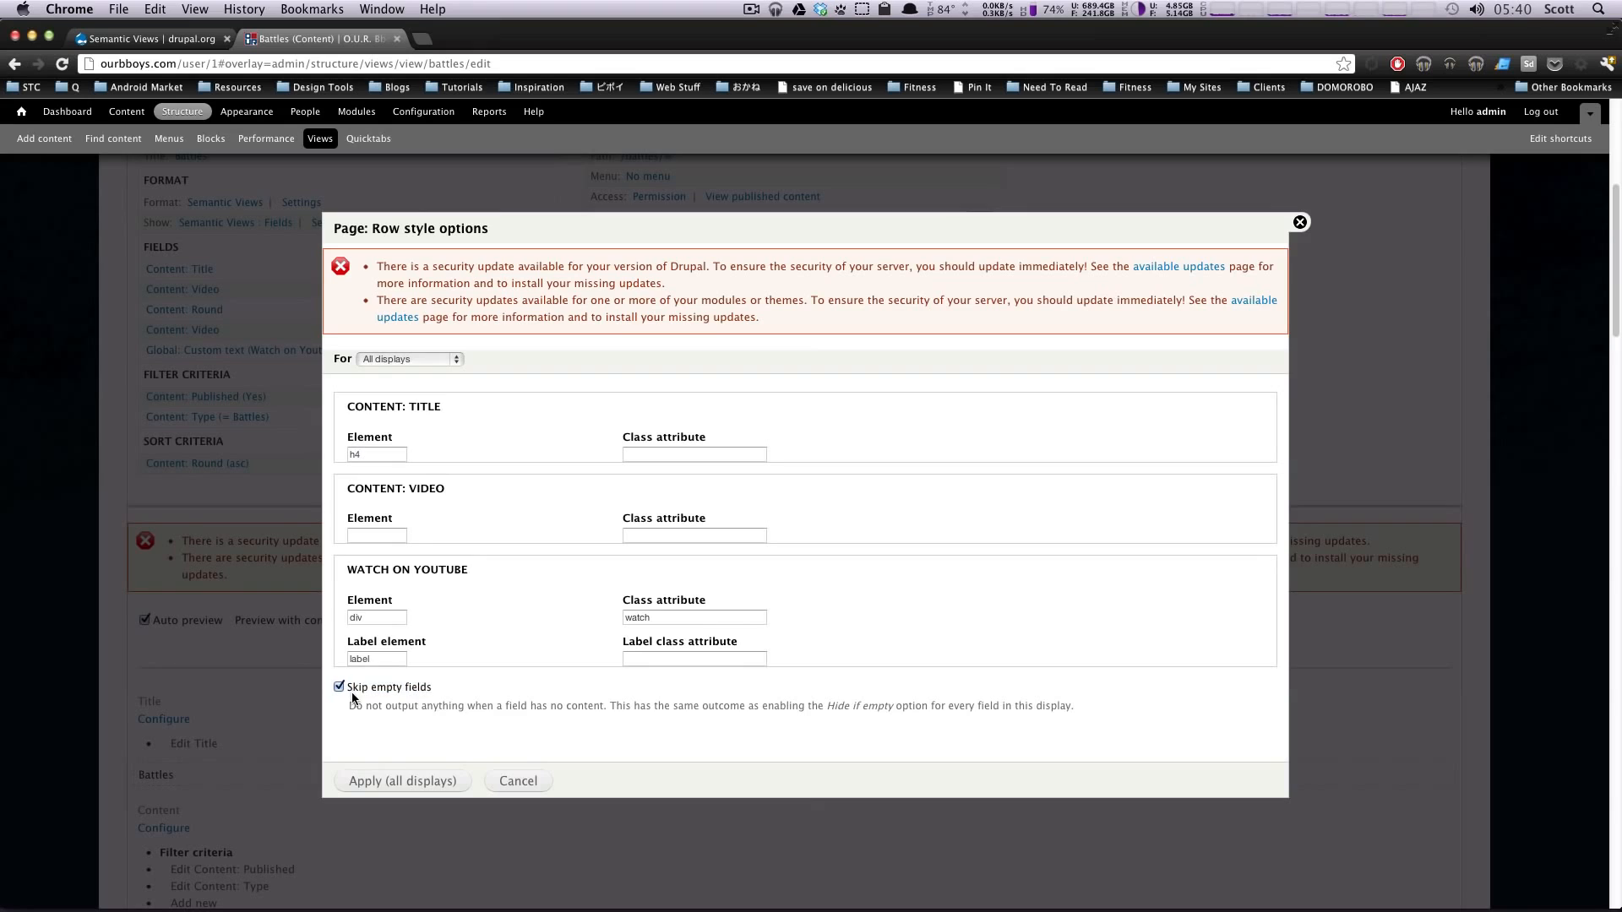